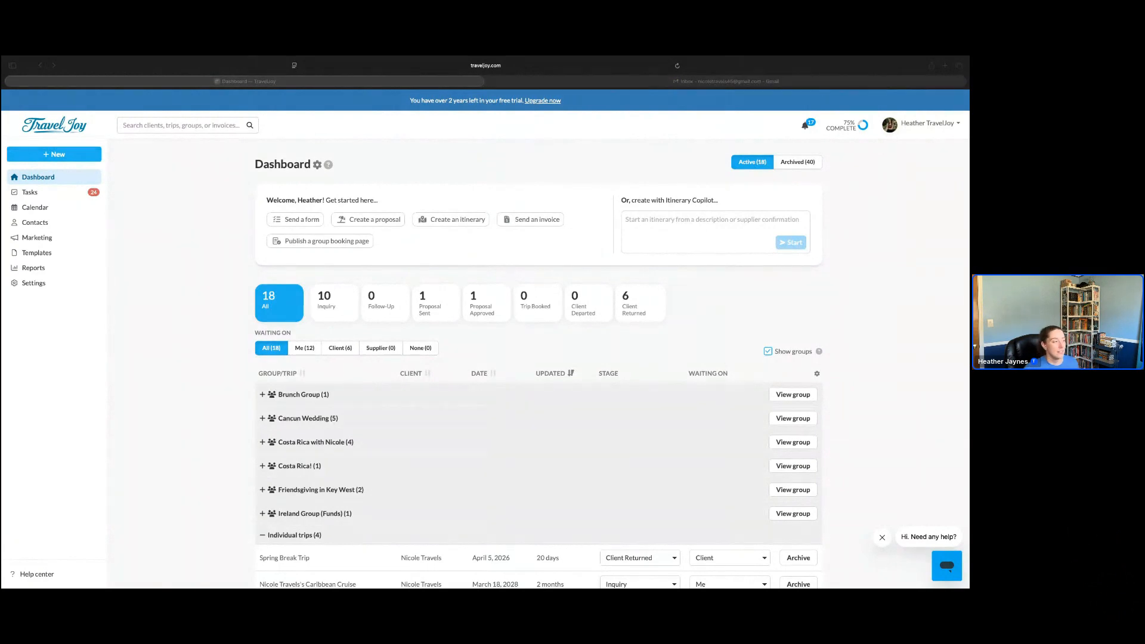
Open the Automation settings page.
click(160, 286)
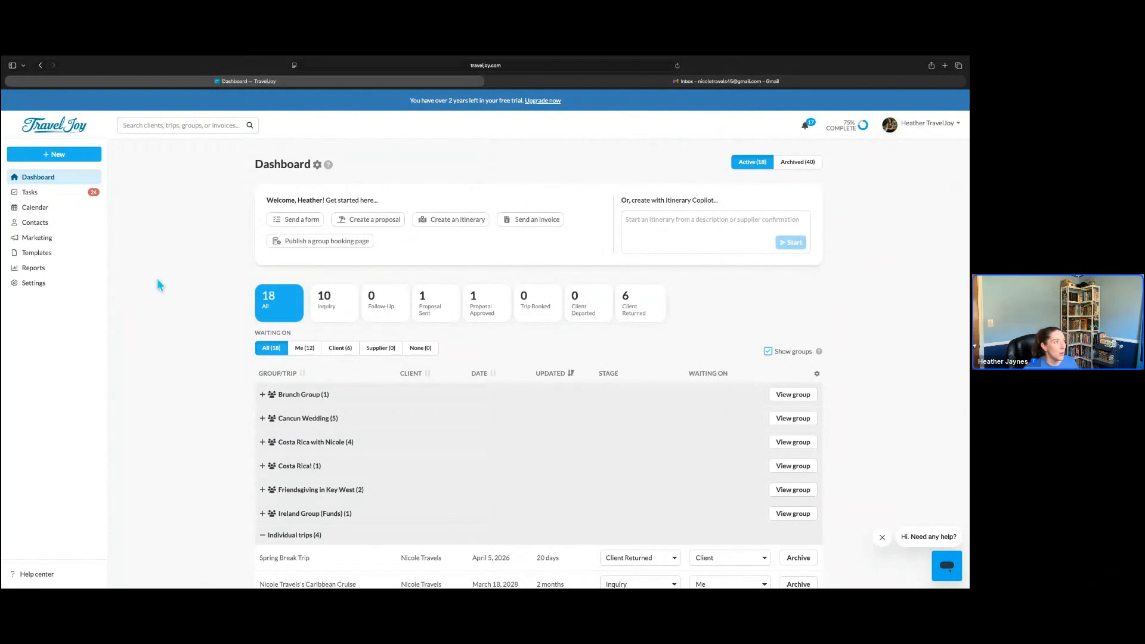
click(34, 283)
click(40, 328)
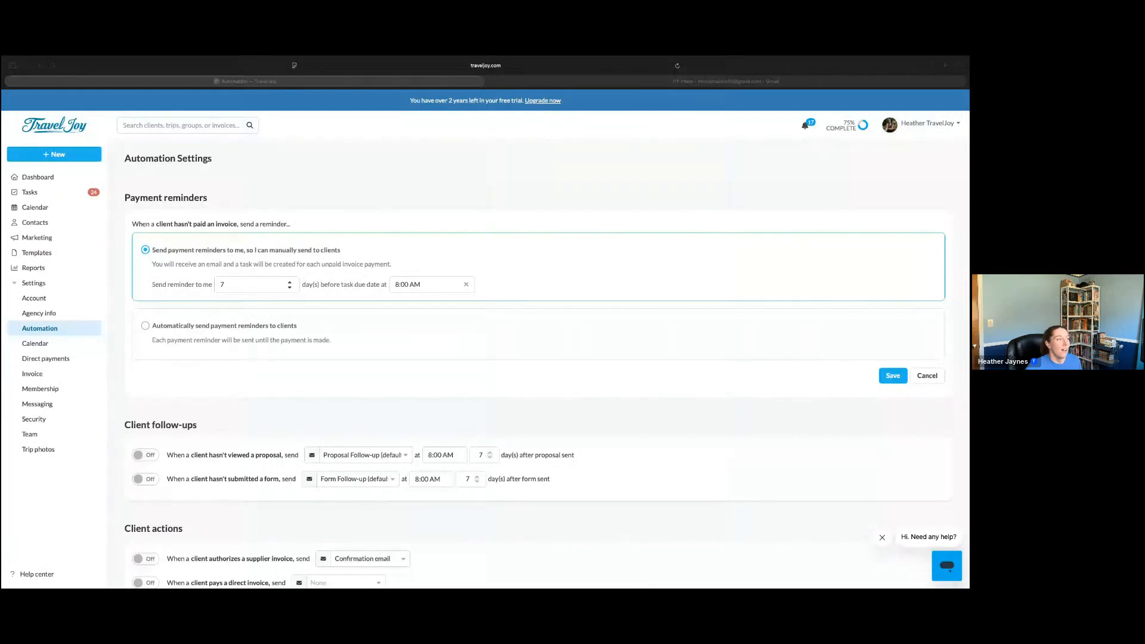
click(442, 205)
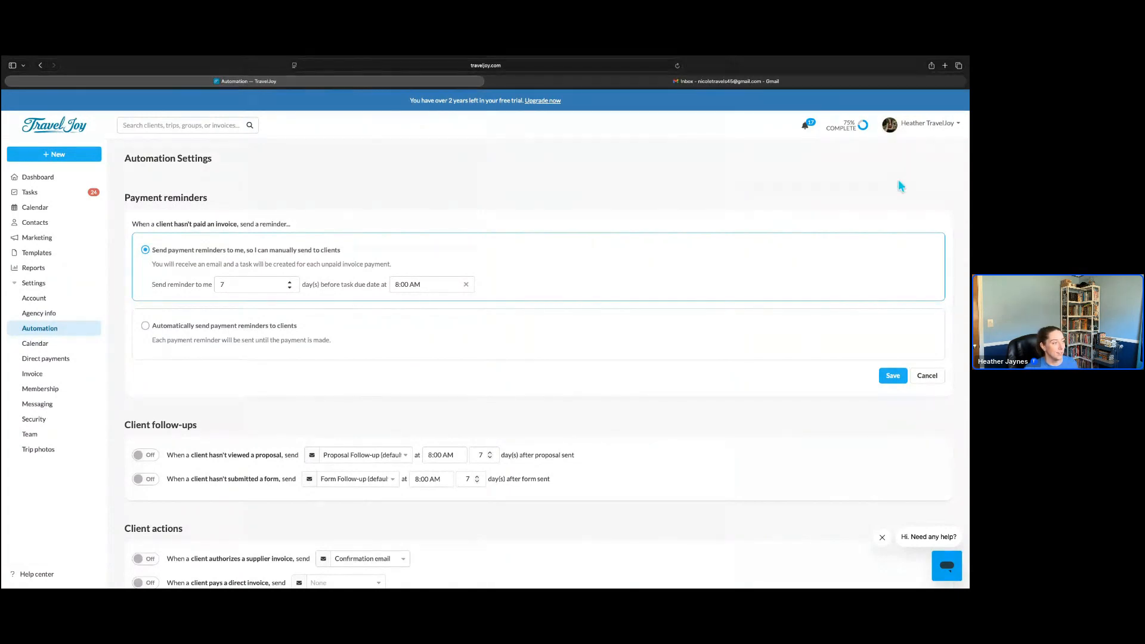
Switch payment reminders to send automatically to clients and add a second reminder message with its timing changed to after payment due.
click(144, 326)
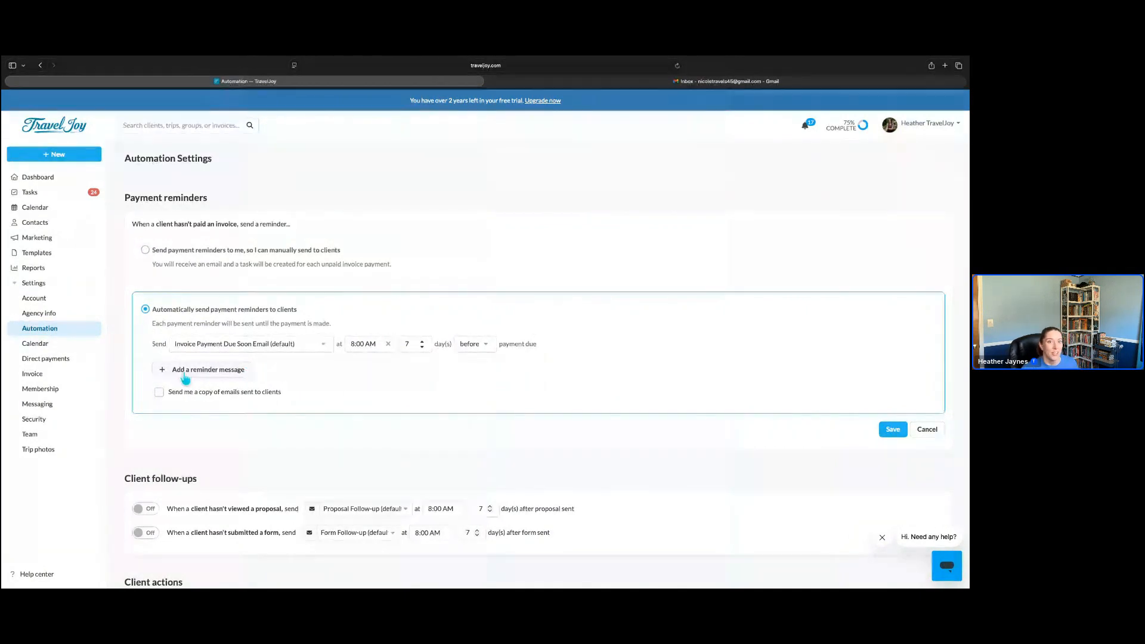
click(206, 371)
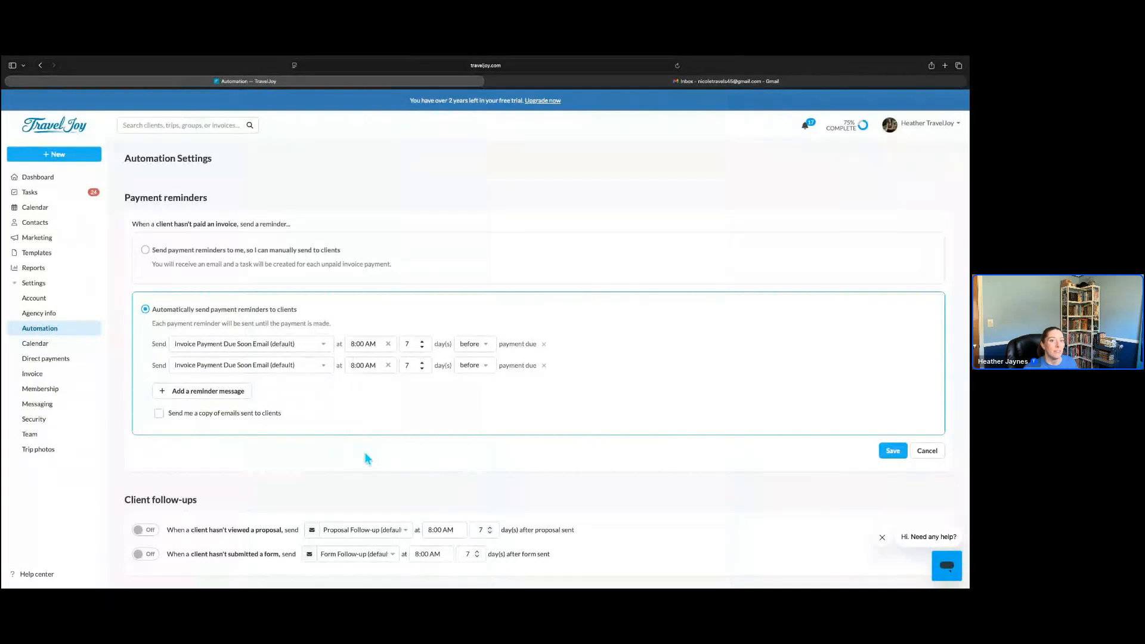
click(469, 366)
click(480, 410)
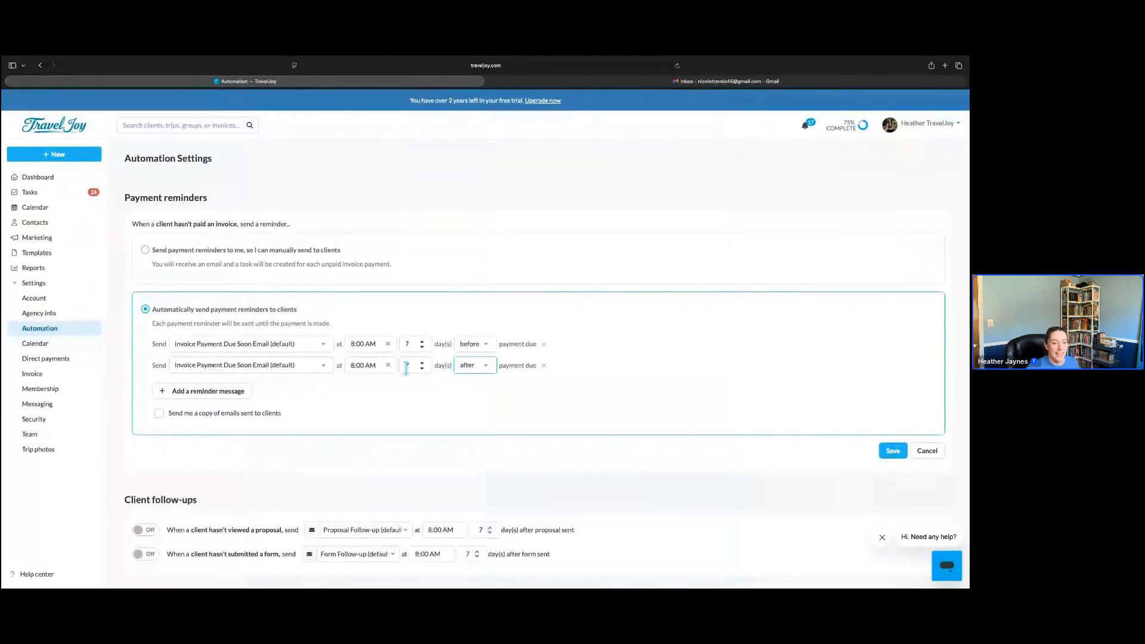
click(893, 455)
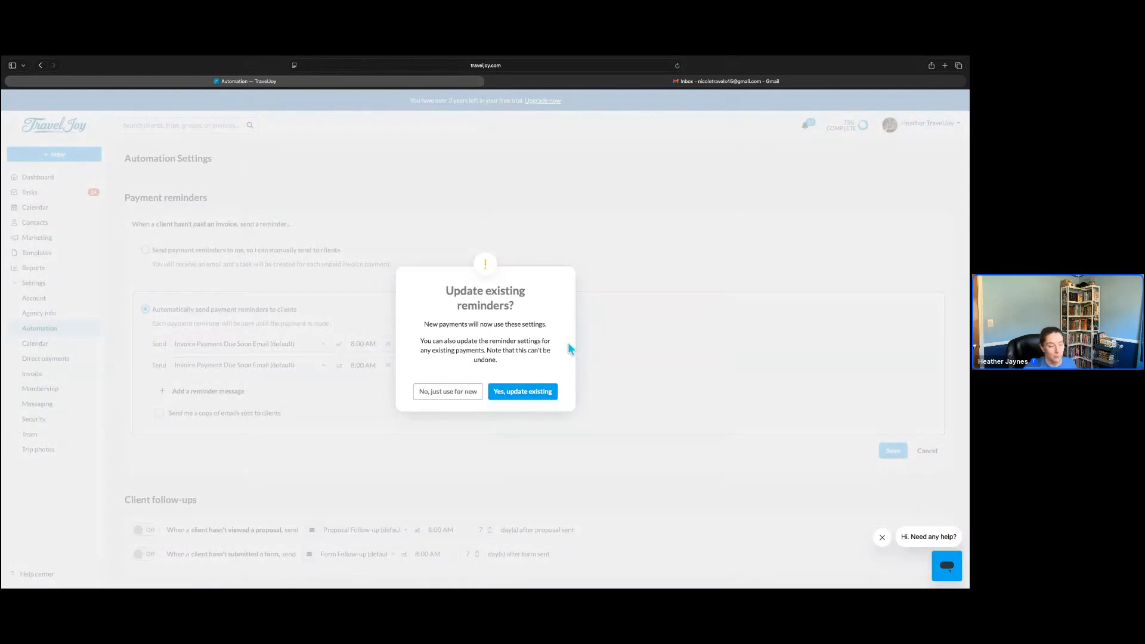
click(618, 348)
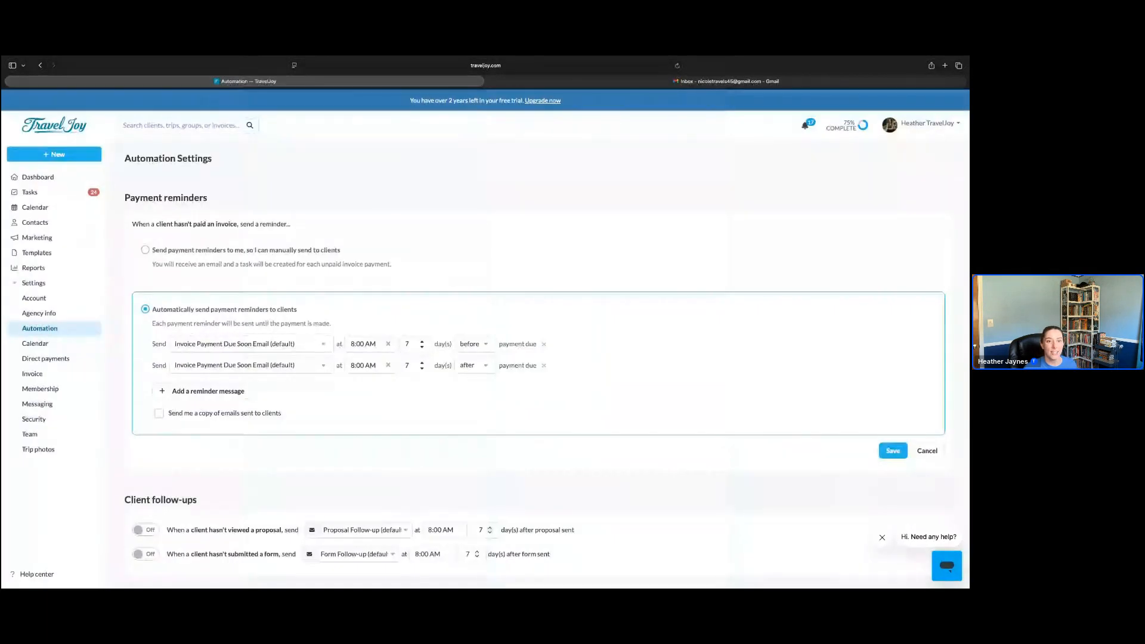
In the client actions, choose Trip Booked as the trip stage for when a client makes a payment.
scroll(695, 412, down, 2)
scroll(695, 412, down, 2)
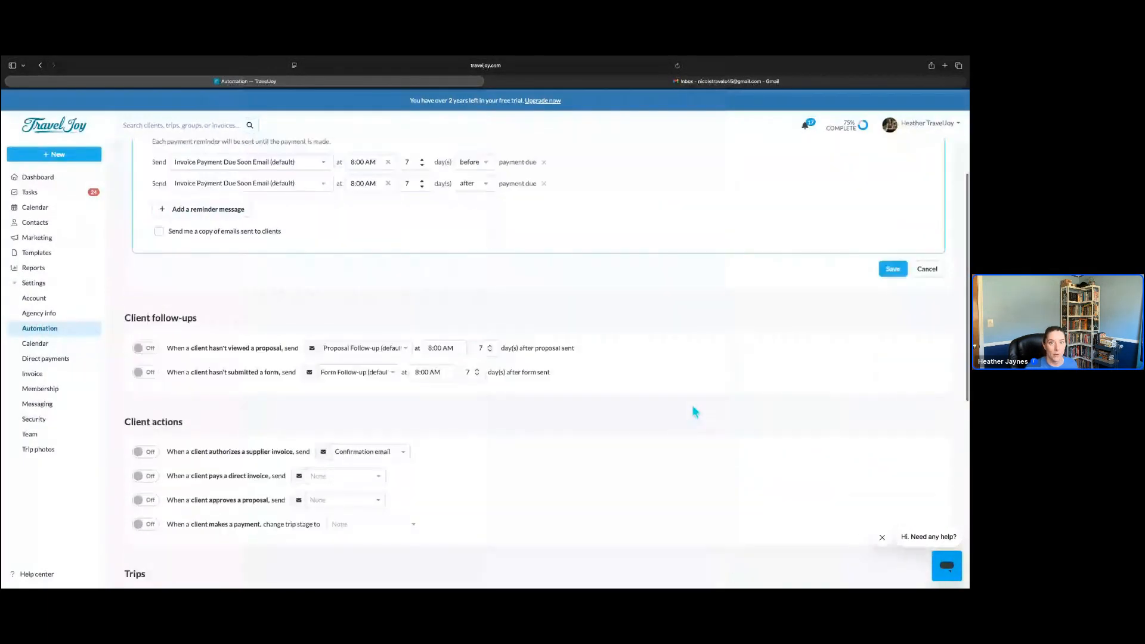
scroll(695, 412, down, 3)
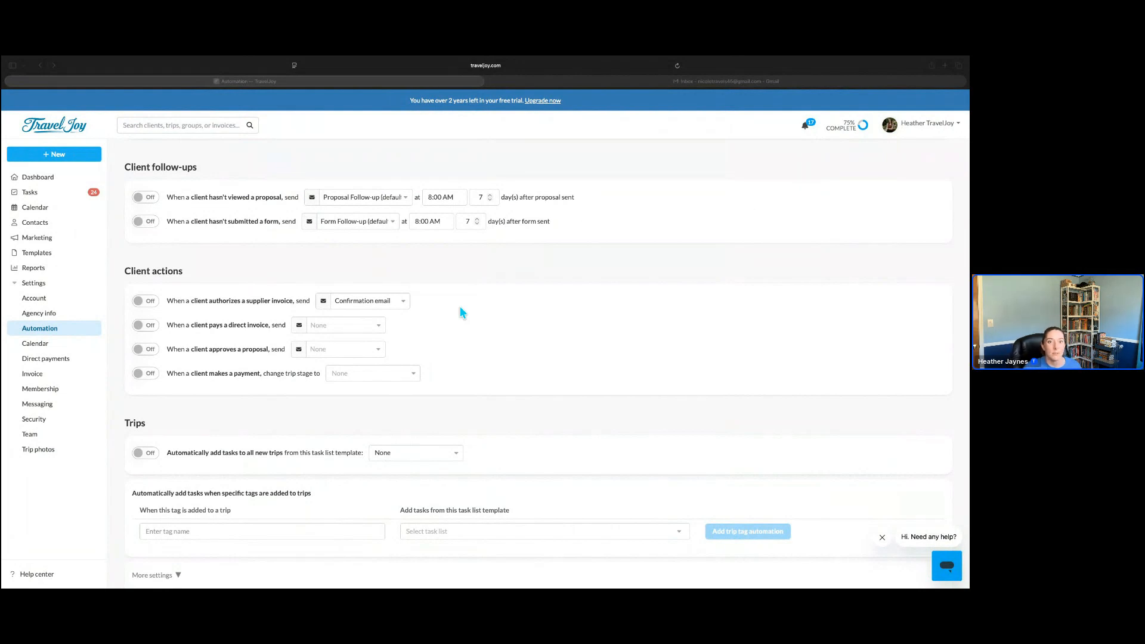
scroll(546, 335, down, 1)
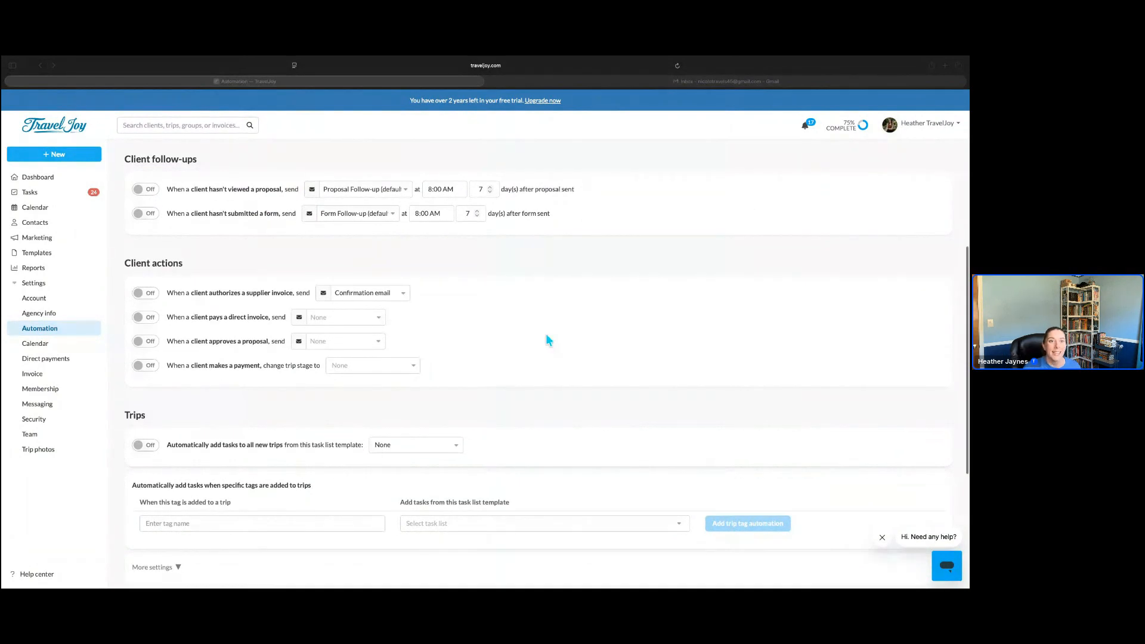
scroll(547, 336, up, 1)
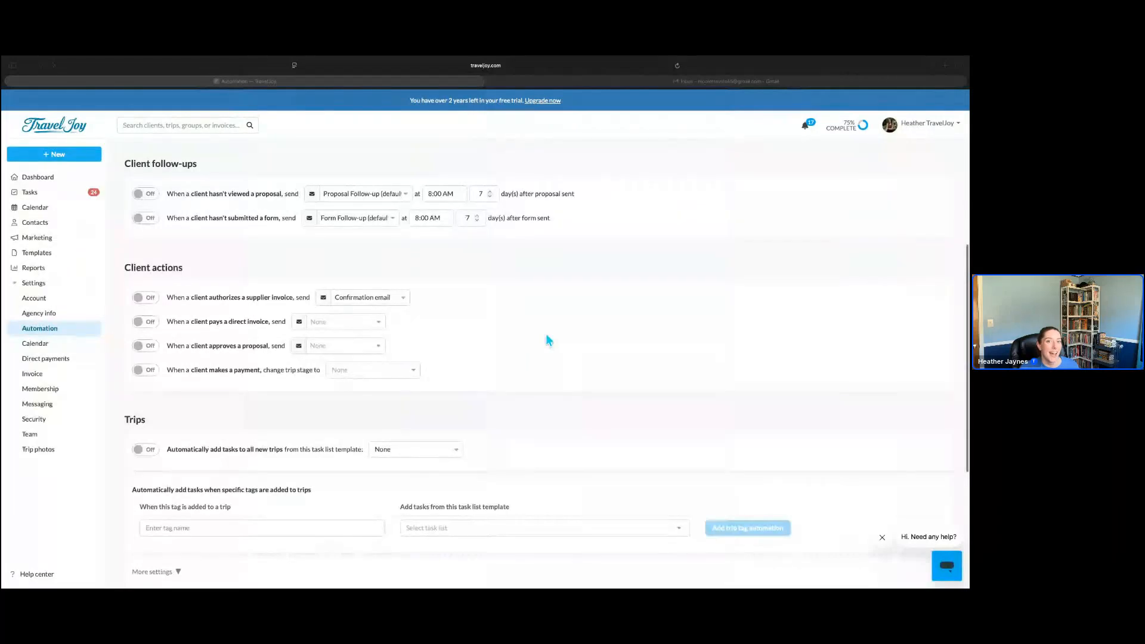
scroll(546, 336, up, 1)
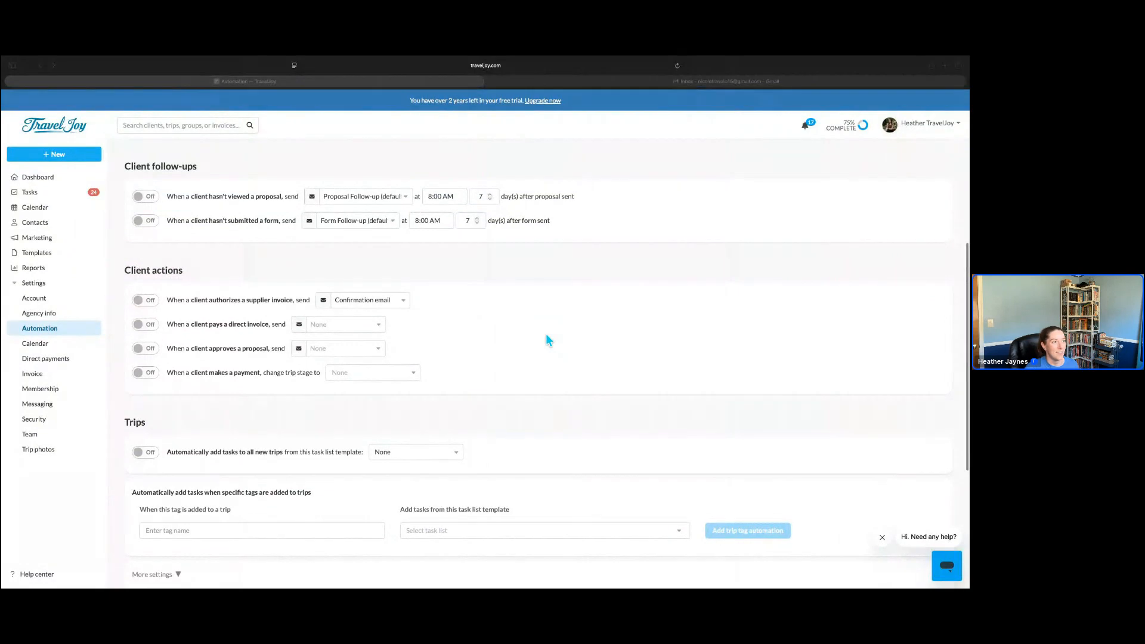
scroll(549, 340, down, 3)
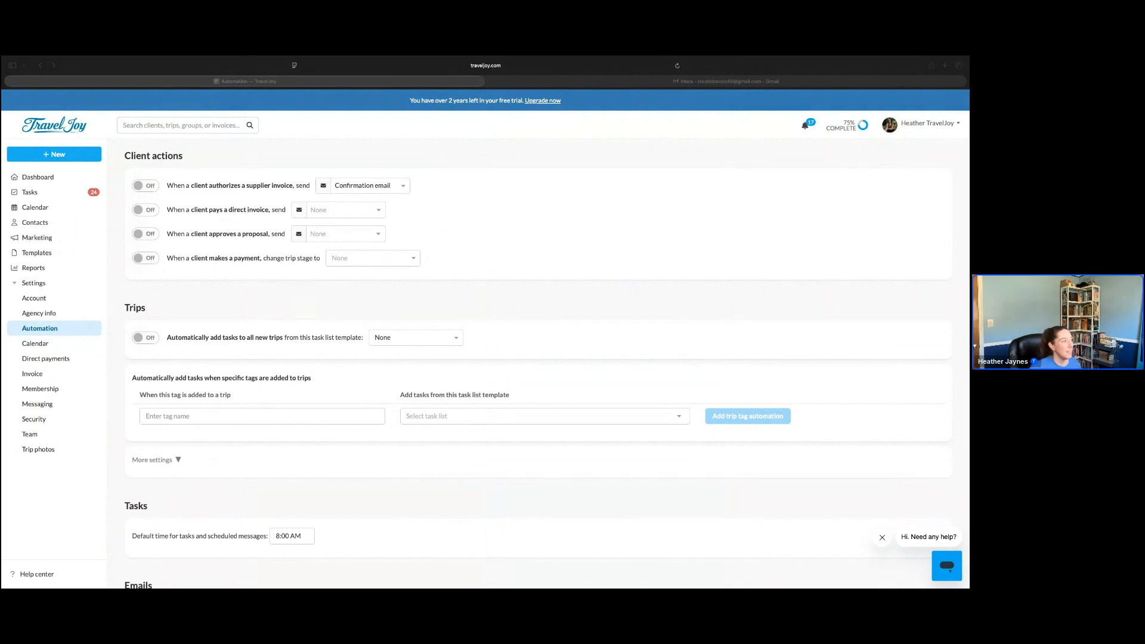
click(496, 211)
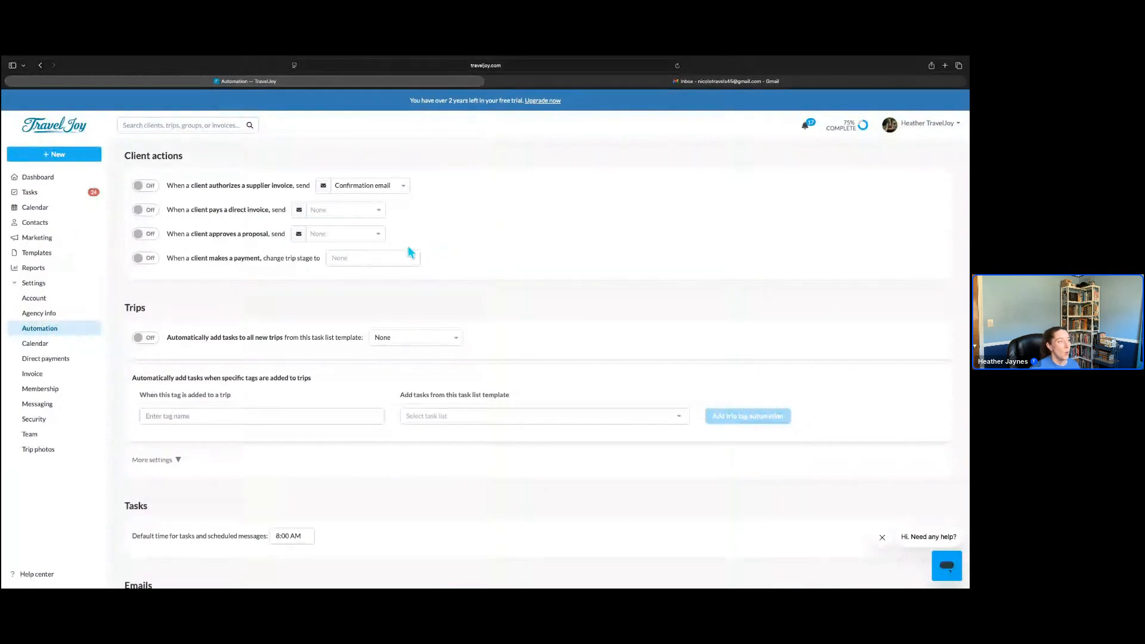
click(358, 261)
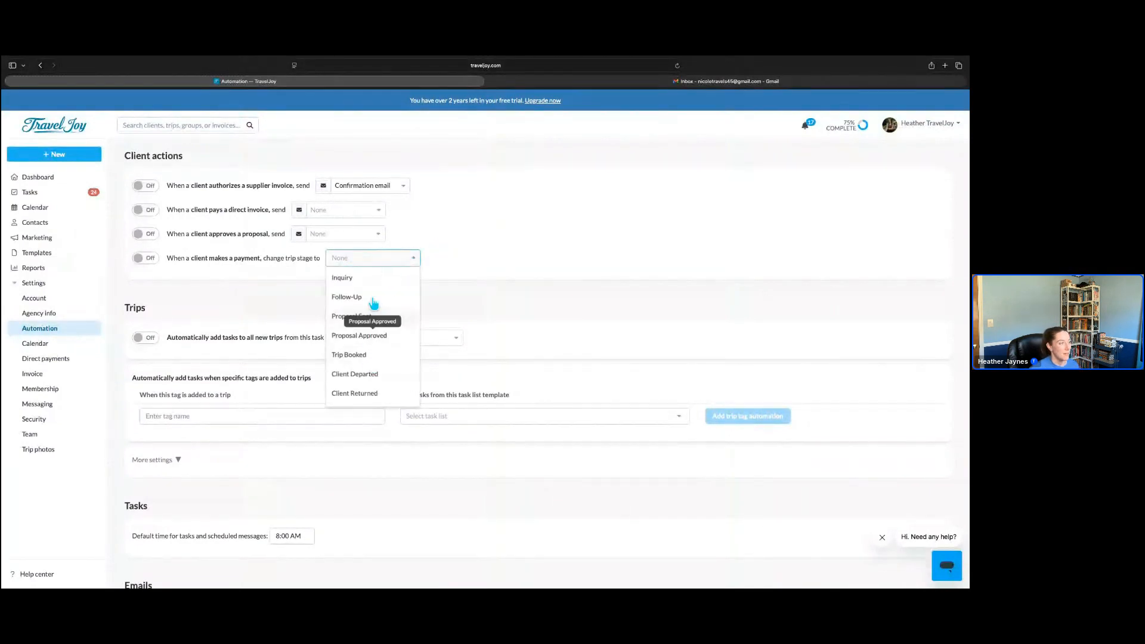
click(357, 356)
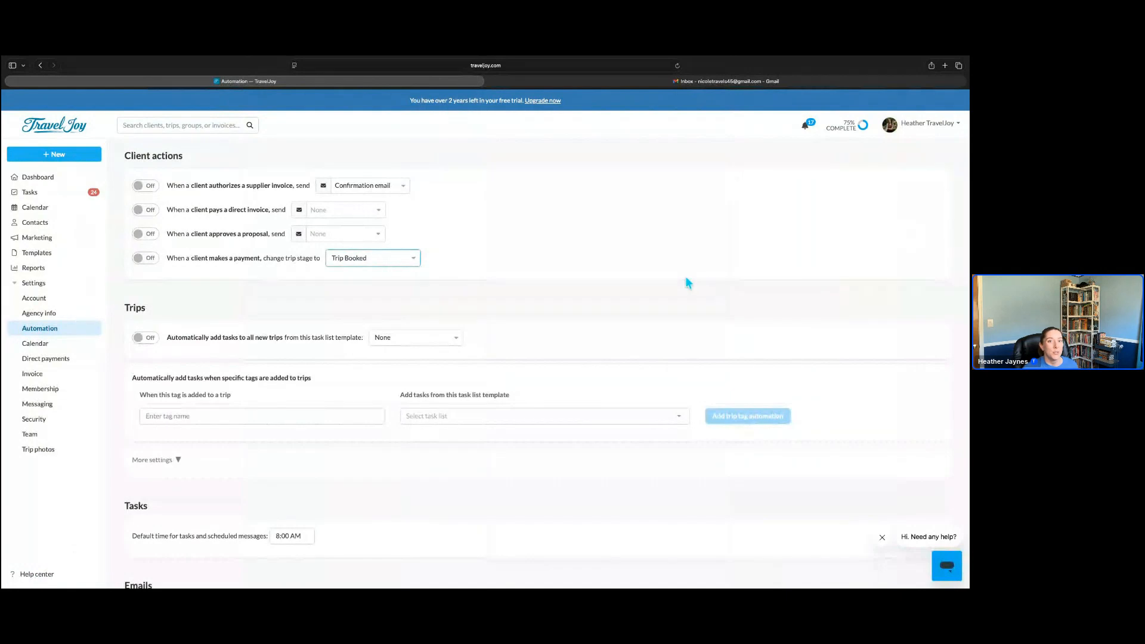
Turn on automatically adding tasks to all new trips, using the Europe Adventures task list template.
scroll(686, 282, down, 2)
scroll(688, 283, down, 3)
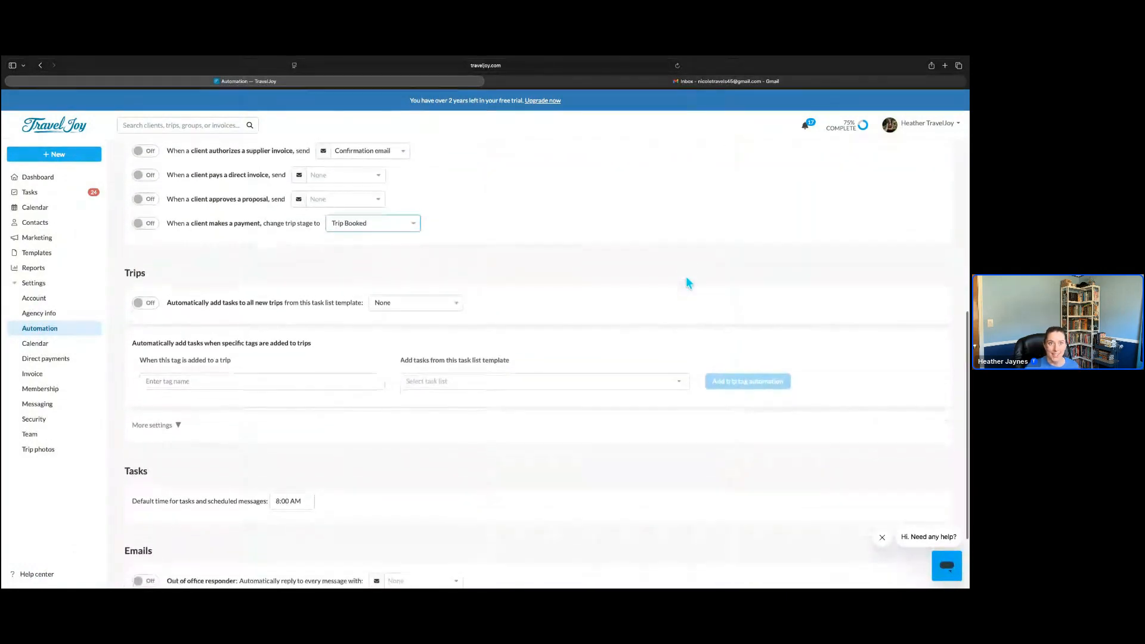
scroll(688, 282, down, 1)
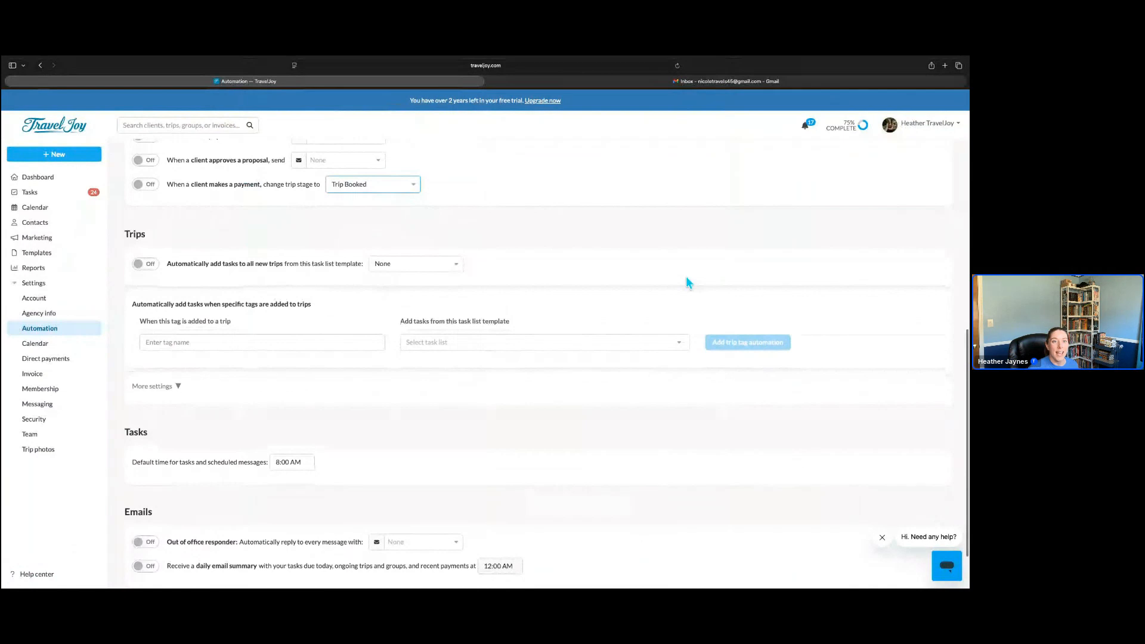
scroll(686, 277, down, 2)
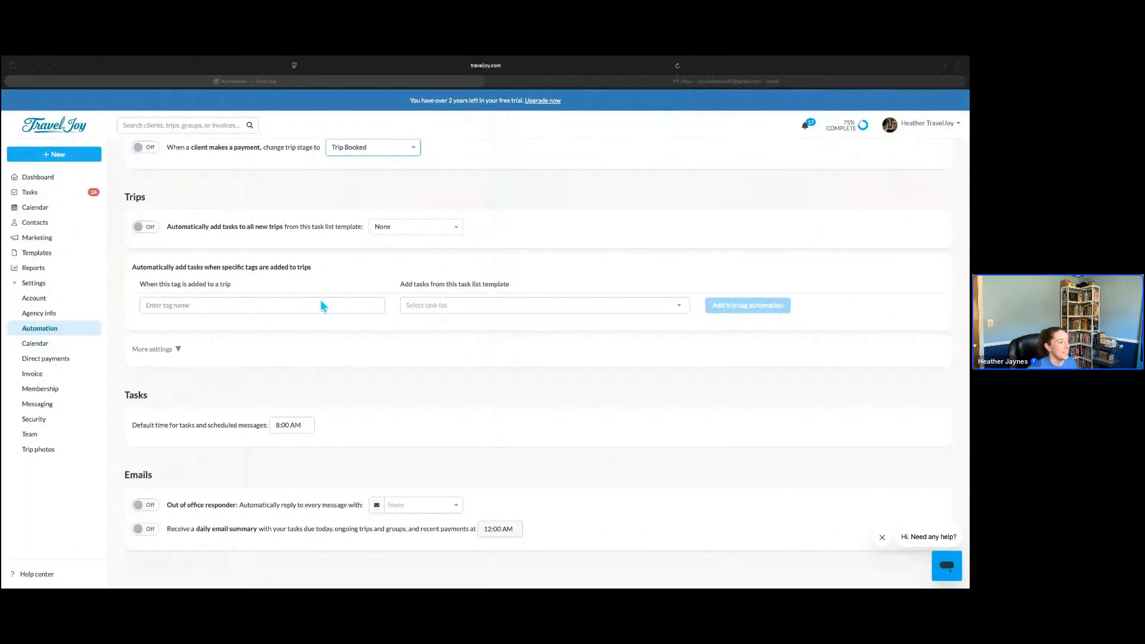
scroll(366, 353, down, 1)
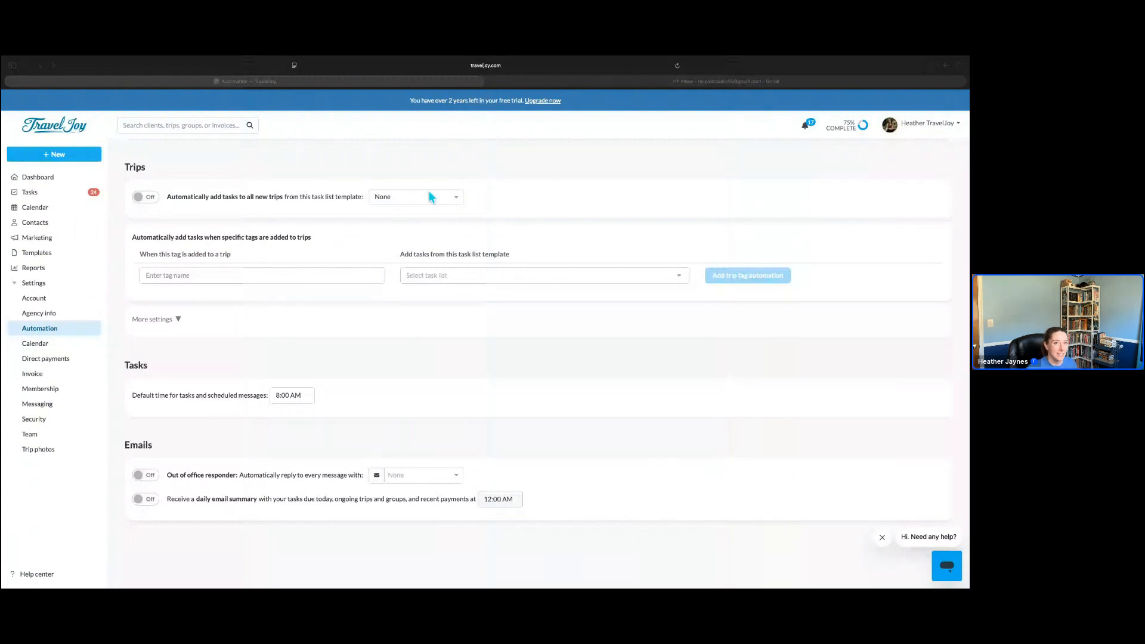
click(389, 198)
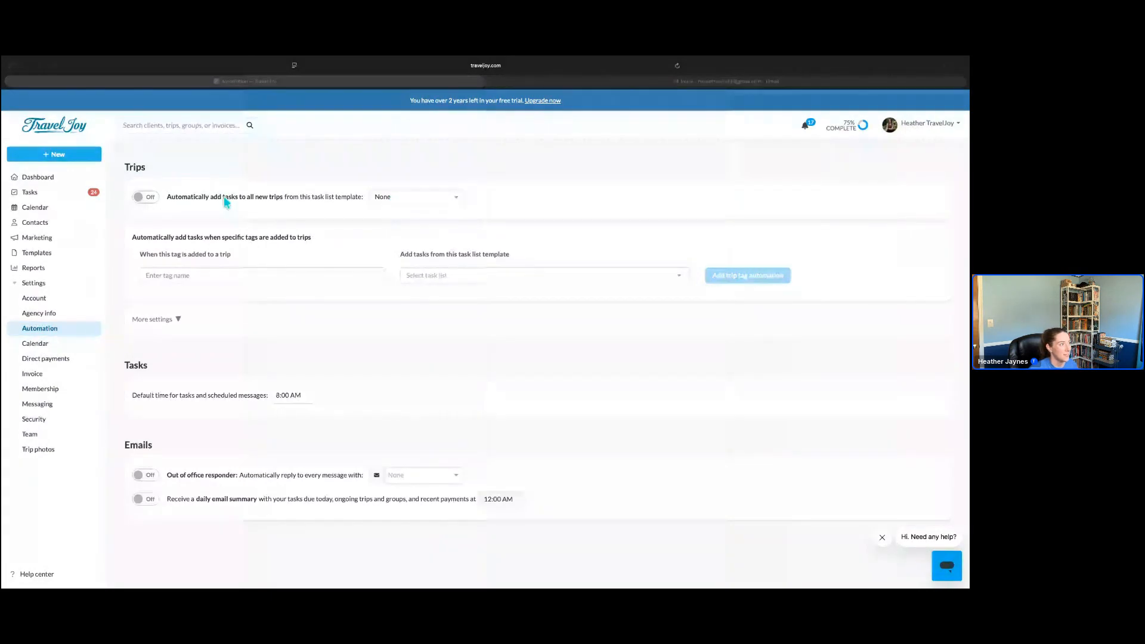
click(146, 197)
click(414, 206)
click(423, 236)
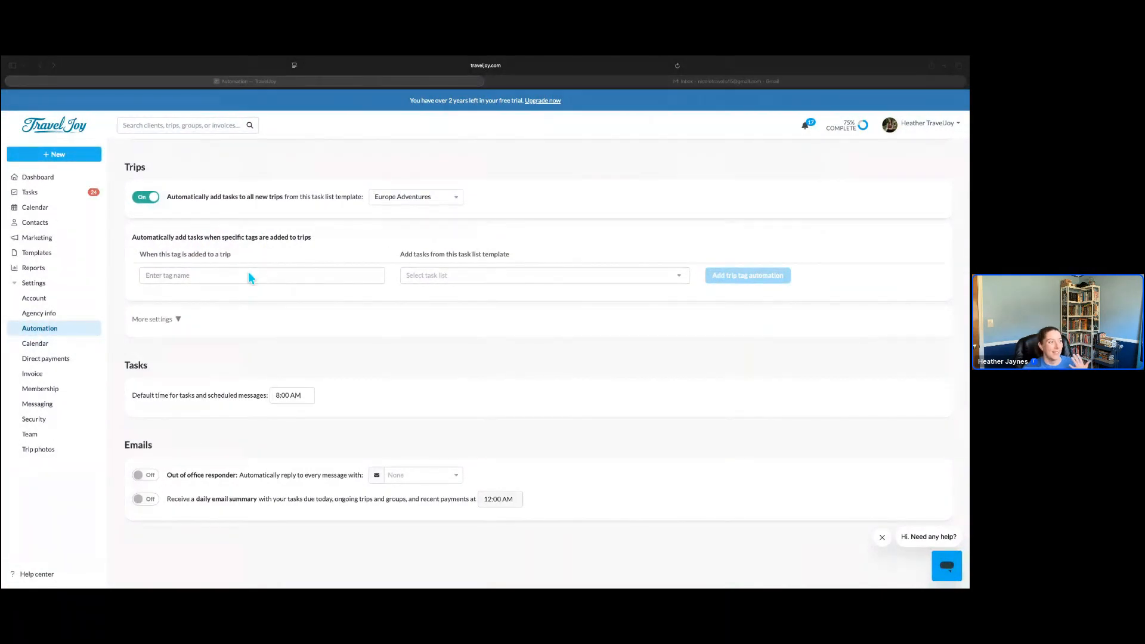
Add a trip tag automation that applies the Magical Park Adventure Tasks template when the tag Disney is added to a trip.
click(467, 278)
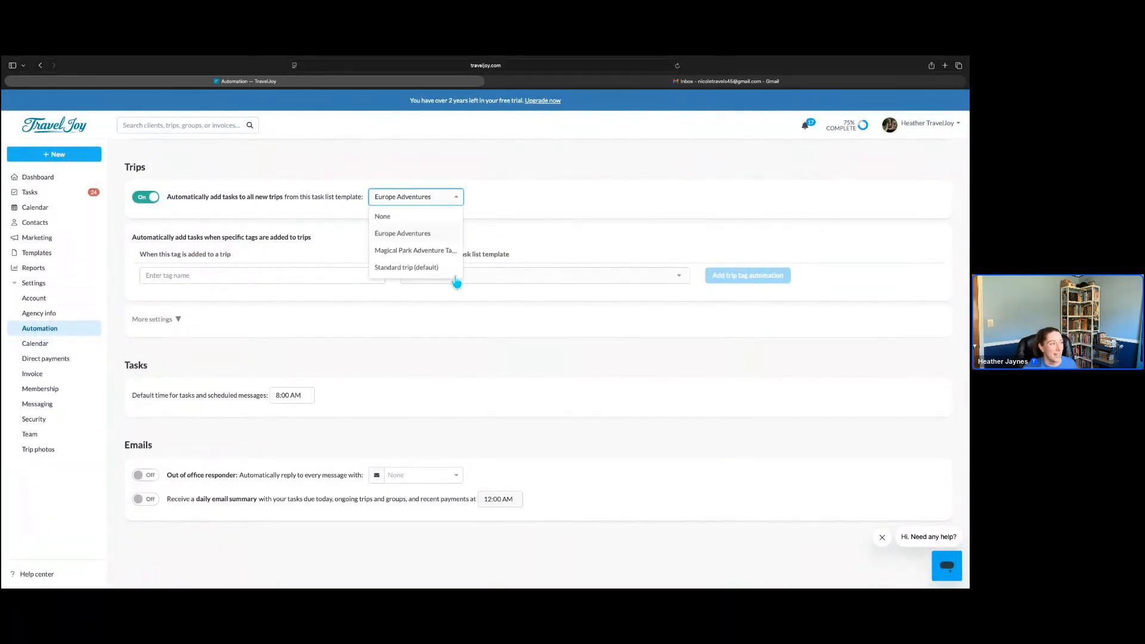
click(521, 279)
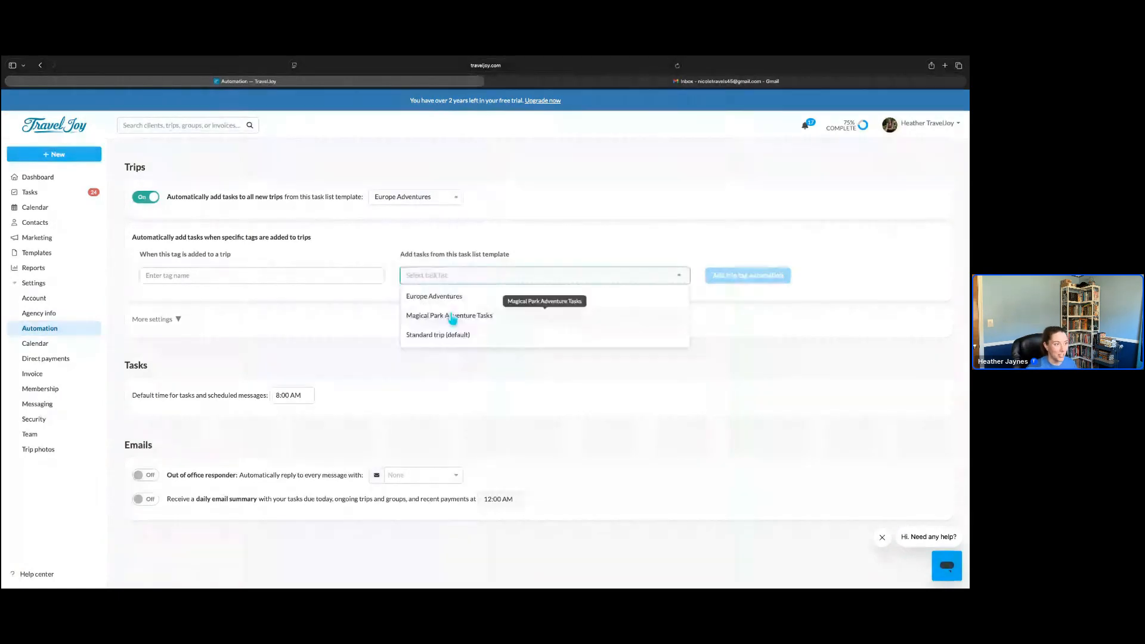
click(451, 318)
click(274, 278)
text(Disney)
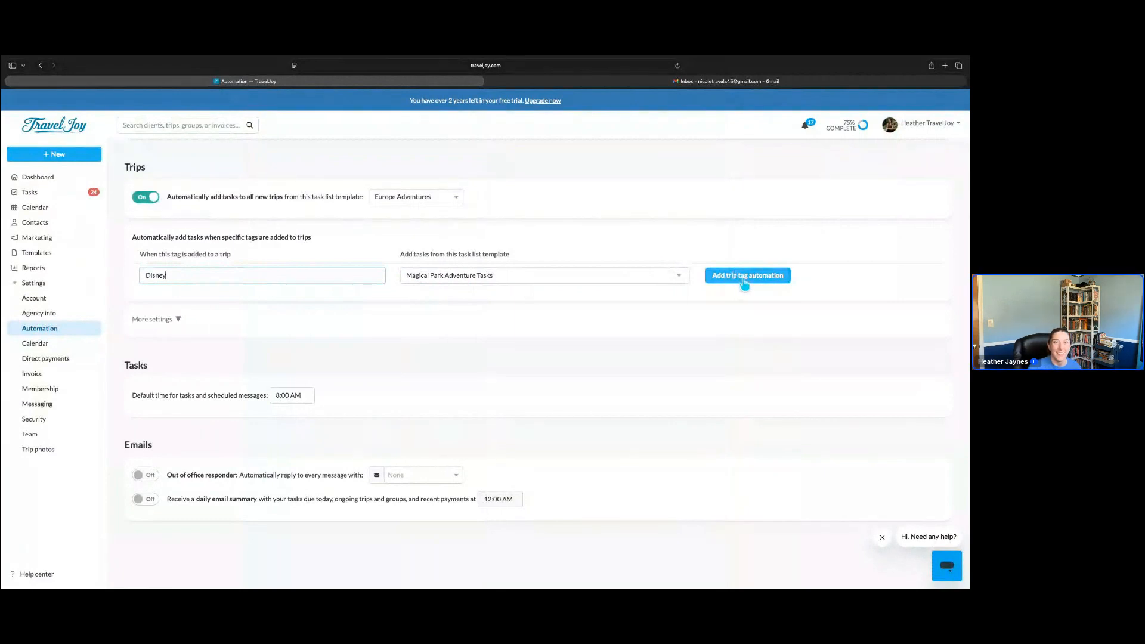
click(745, 278)
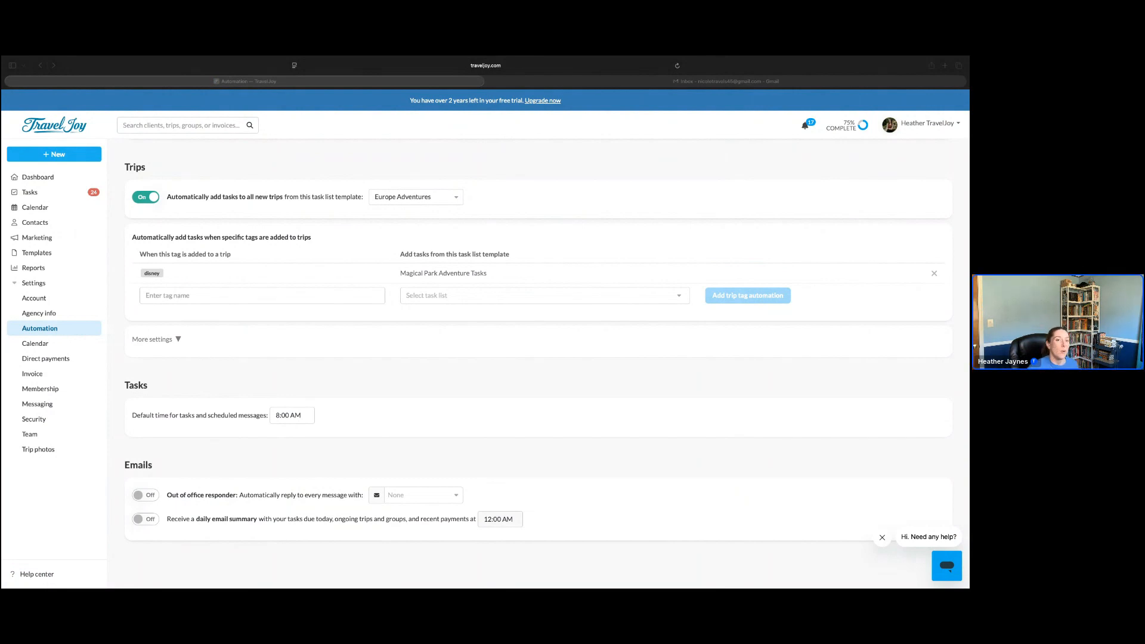
Expand the additional trip settings and review the 'Trip waiting on' rules along with the task and email automation options.
click(159, 339)
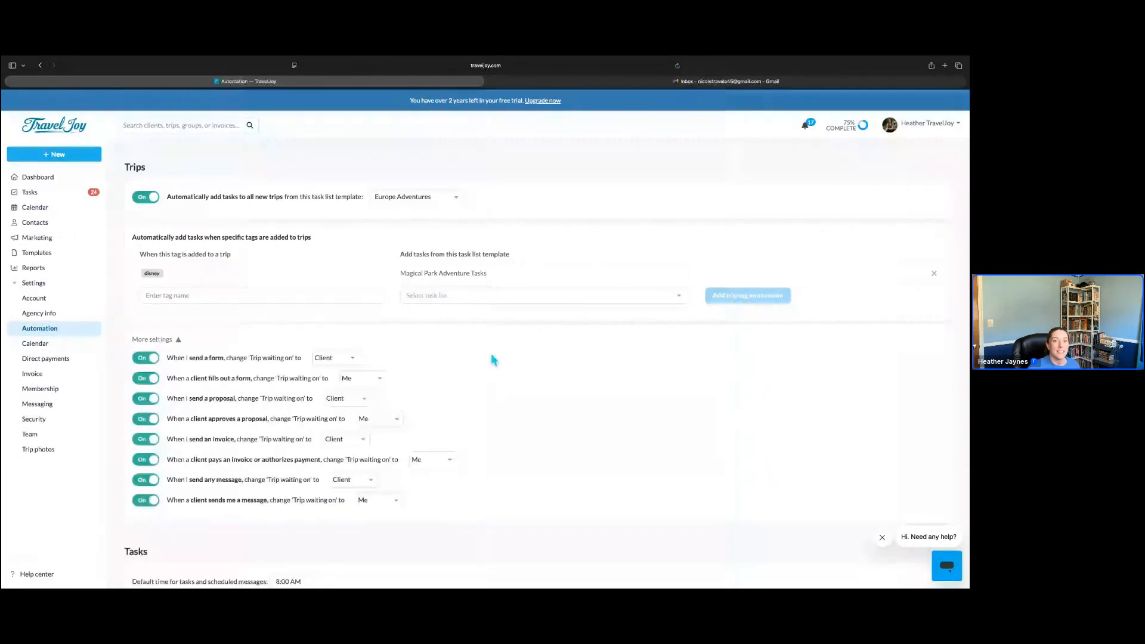
scroll(570, 379, down, 3)
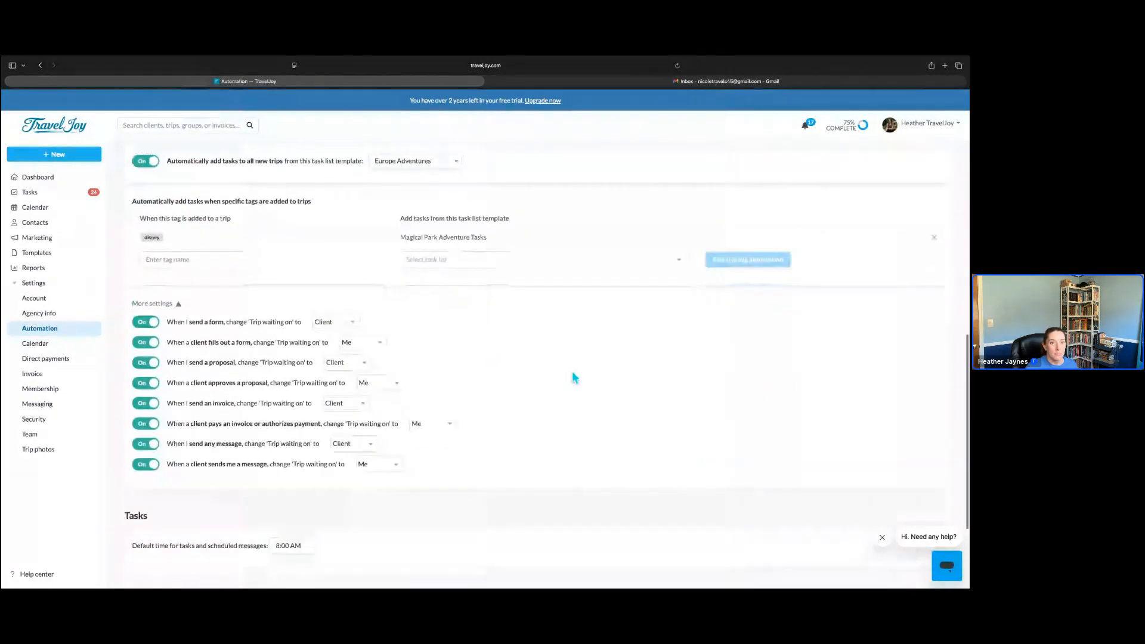
scroll(573, 378, down, 1)
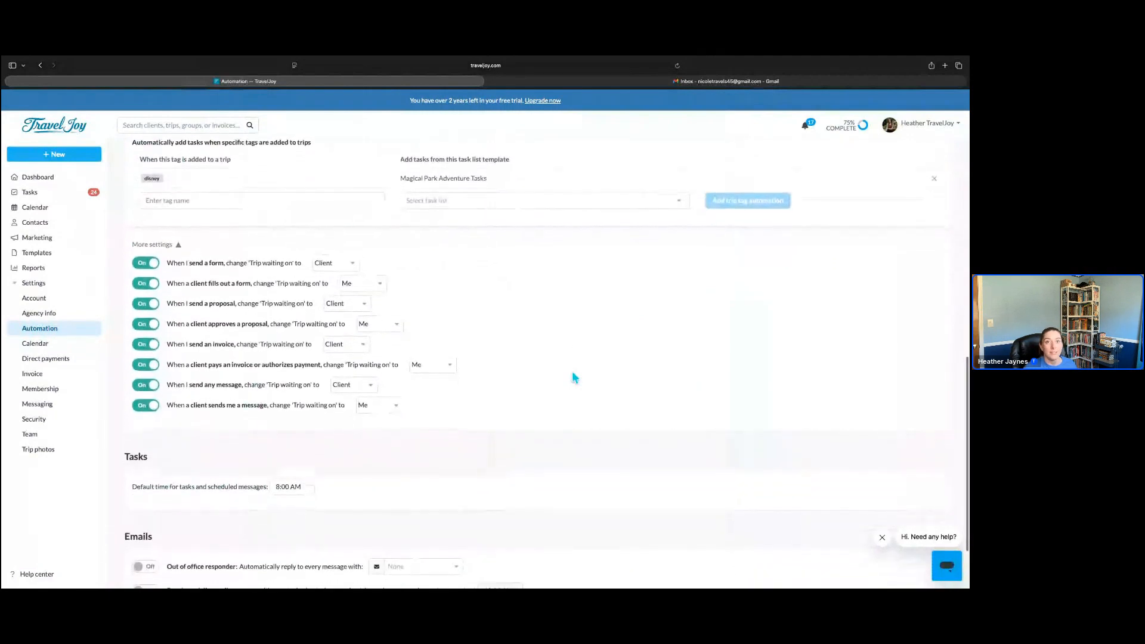
scroll(573, 378, down, 1)
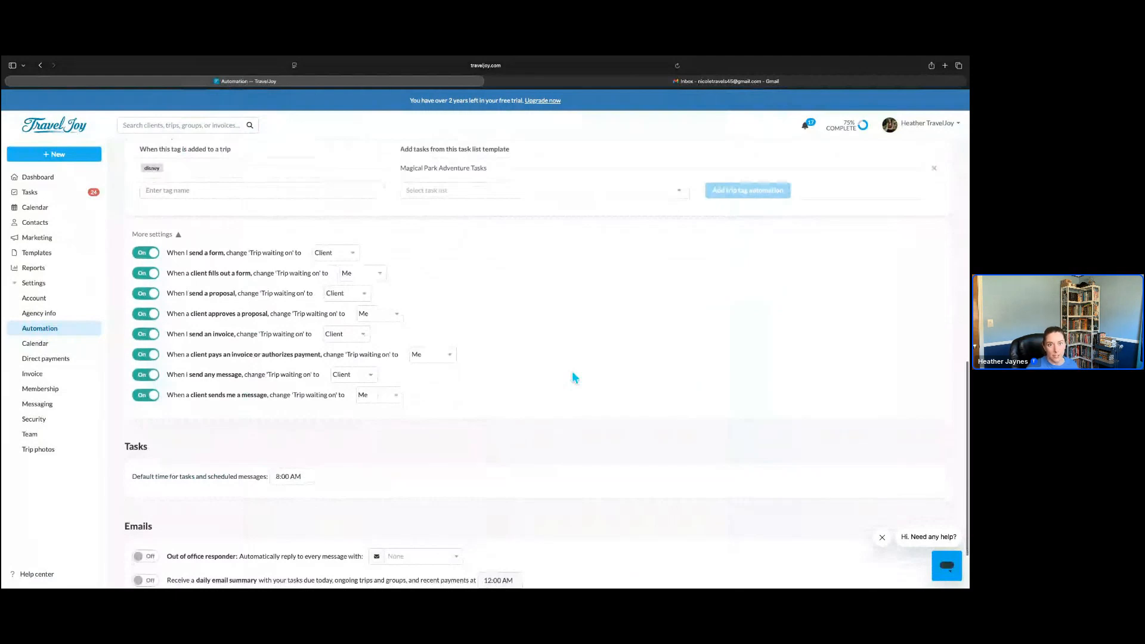
scroll(574, 378, down, 1)
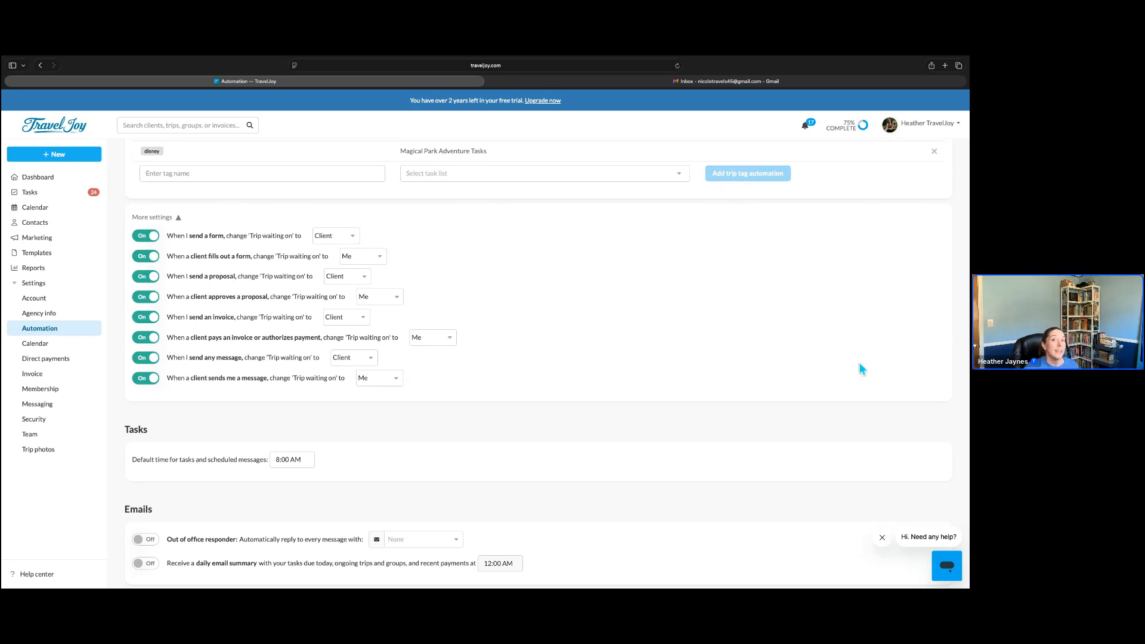
scroll(422, 456, down, 1)
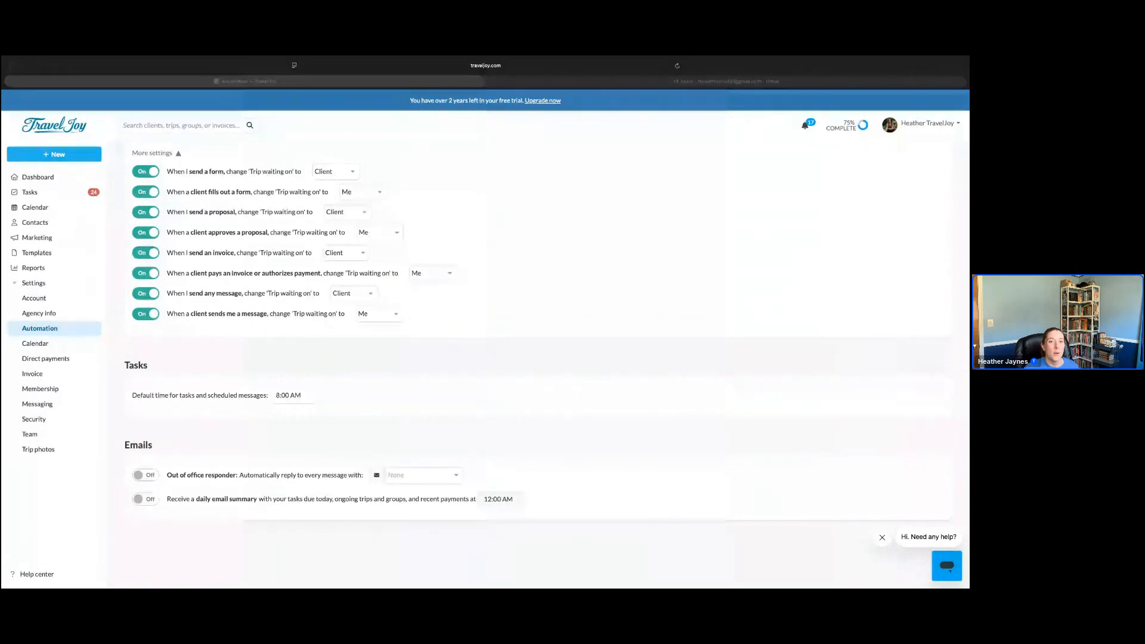
scroll(753, 319, down, 1)
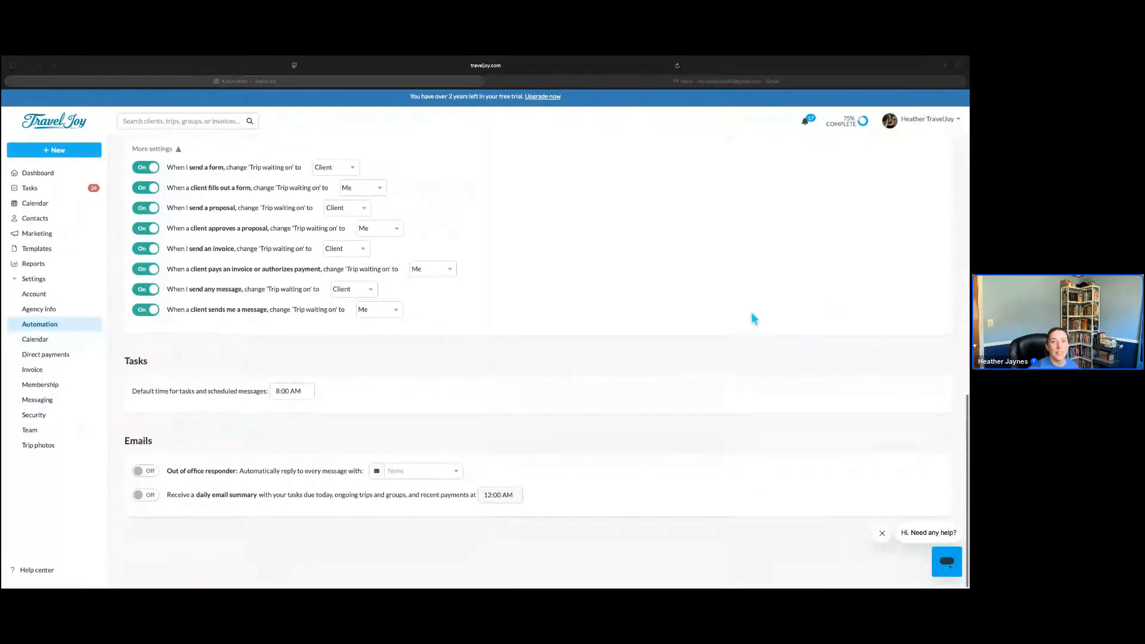
scroll(754, 319, up, 1)
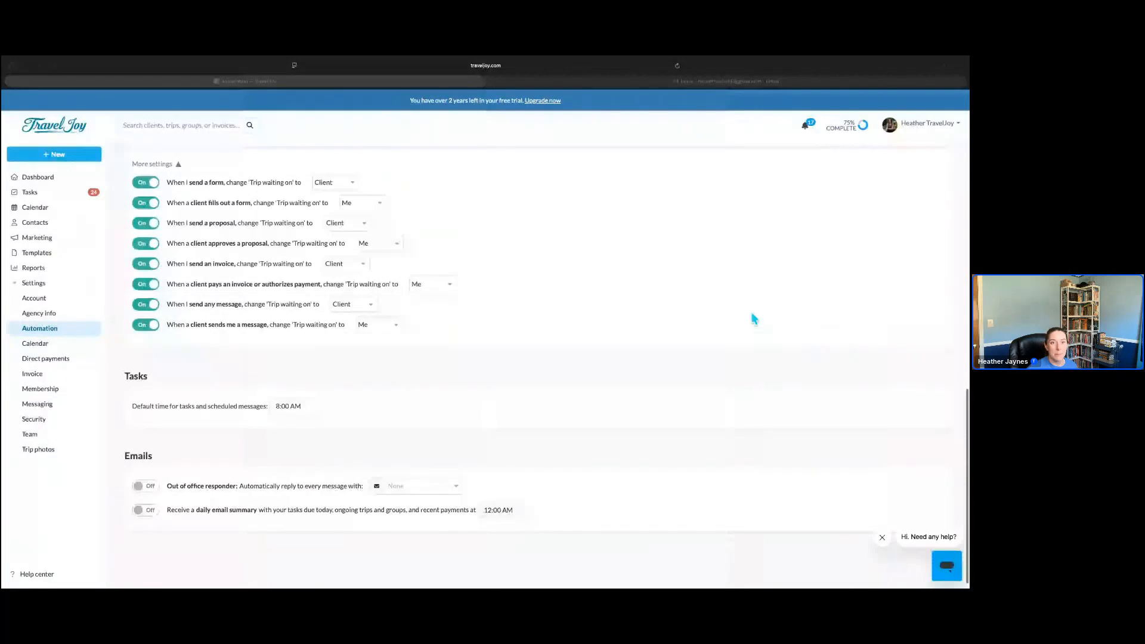
Review the automatic client payment reminders, including each reminder's email template, send time and number of days before or after payment is due.
scroll(753, 319, down, 1)
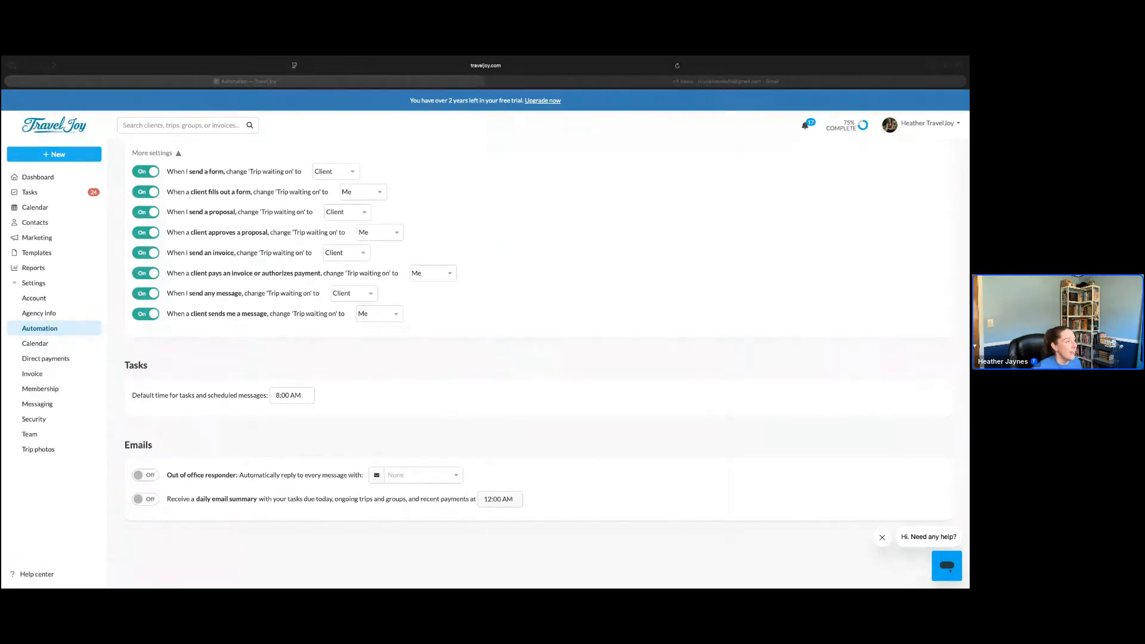
scroll(702, 329, up, 3)
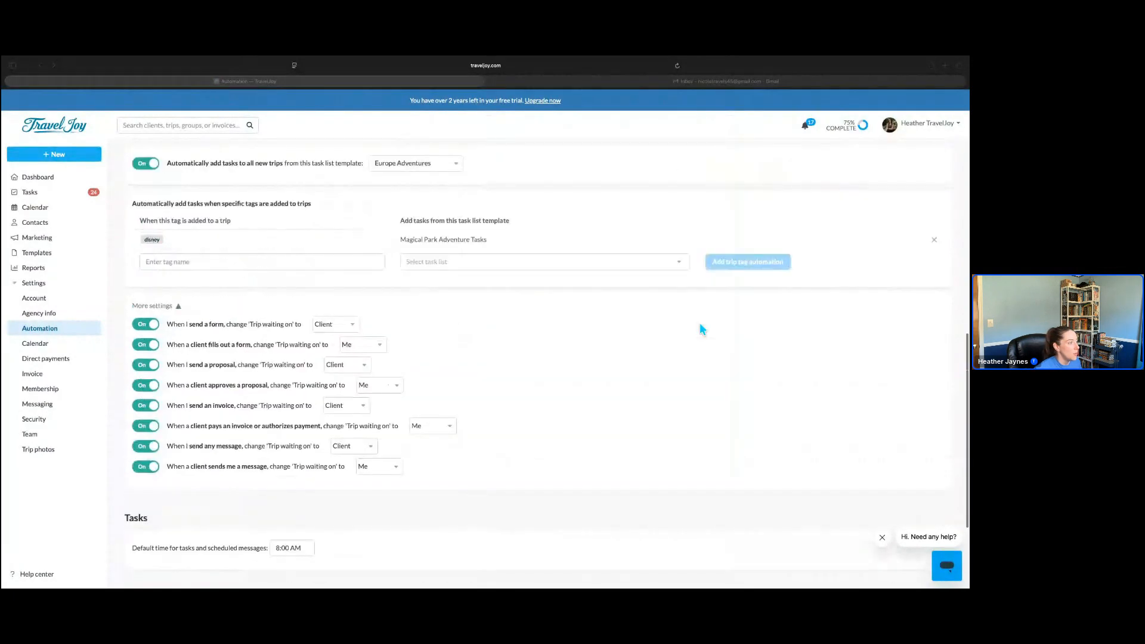
scroll(699, 324, up, 10)
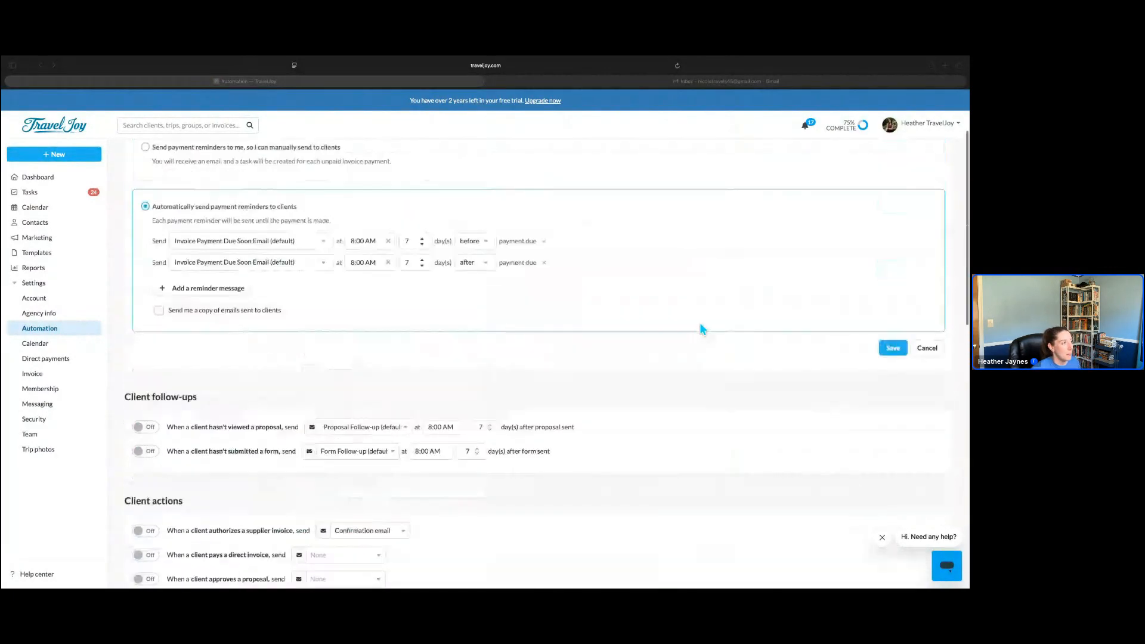
scroll(700, 323, up, 1)
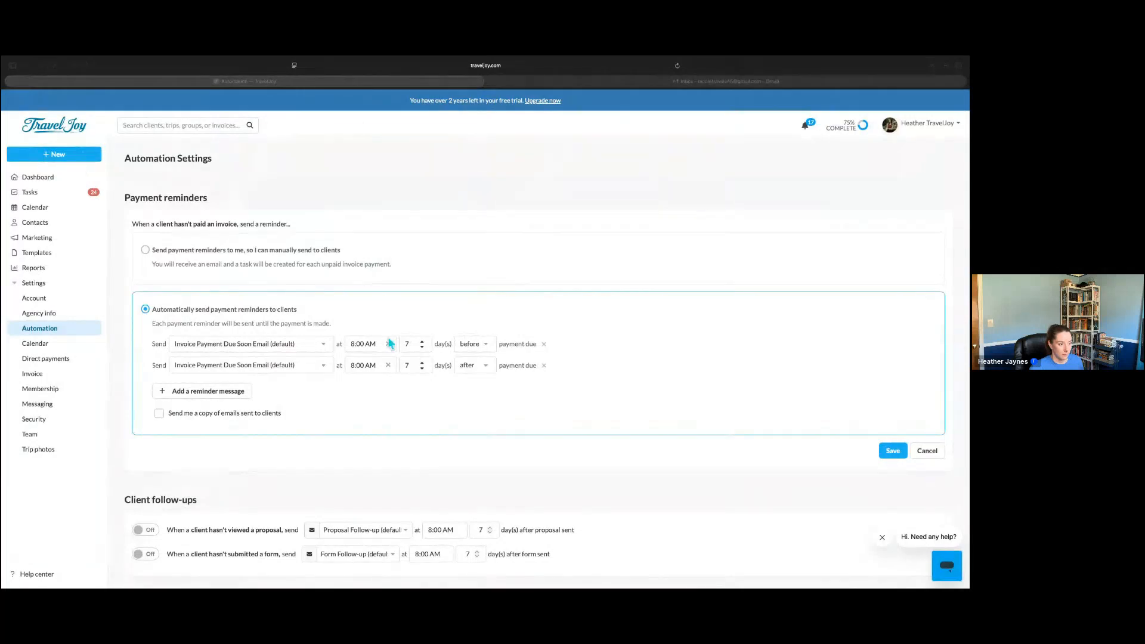
click(506, 419)
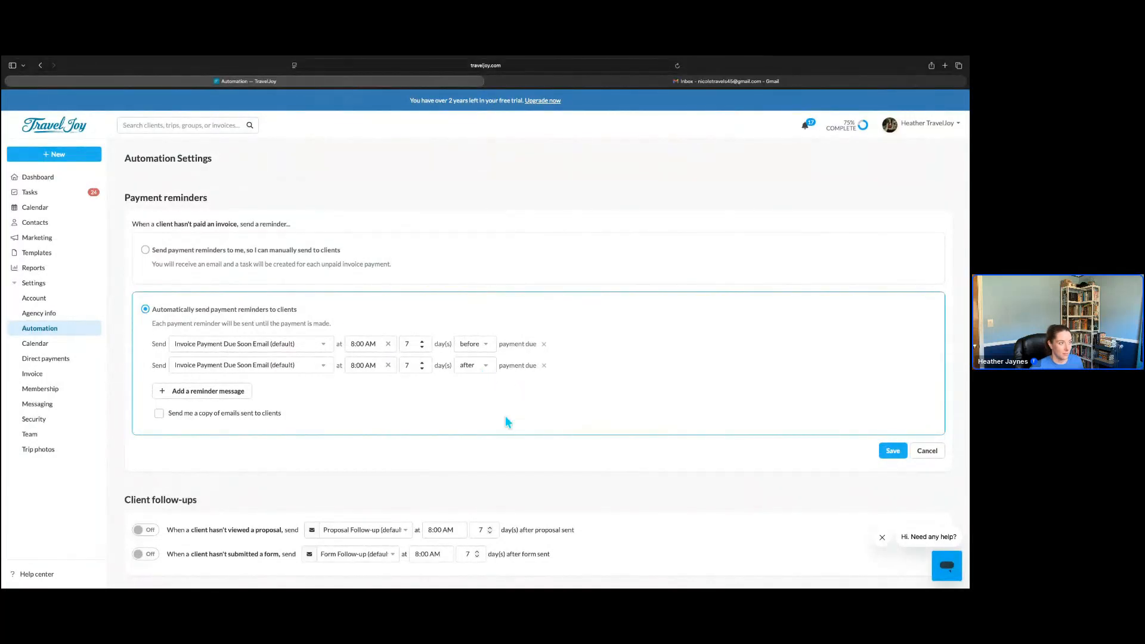
scroll(506, 418, down, 3)
scroll(475, 288, up, 2)
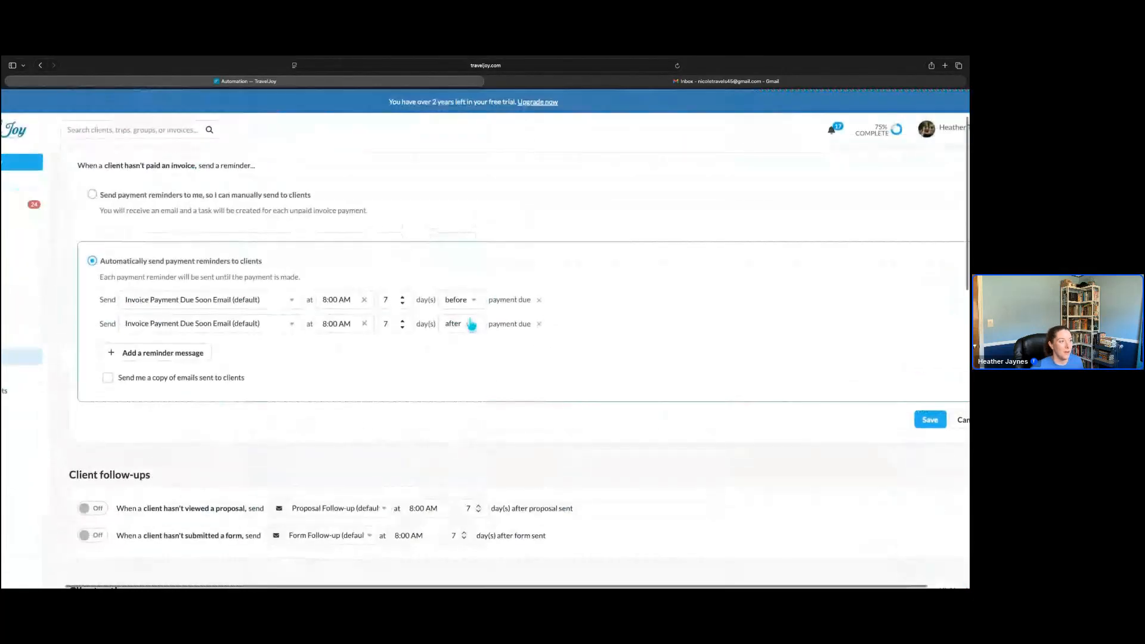
scroll(470, 327, up, 5)
scroll(402, 332, up, 2)
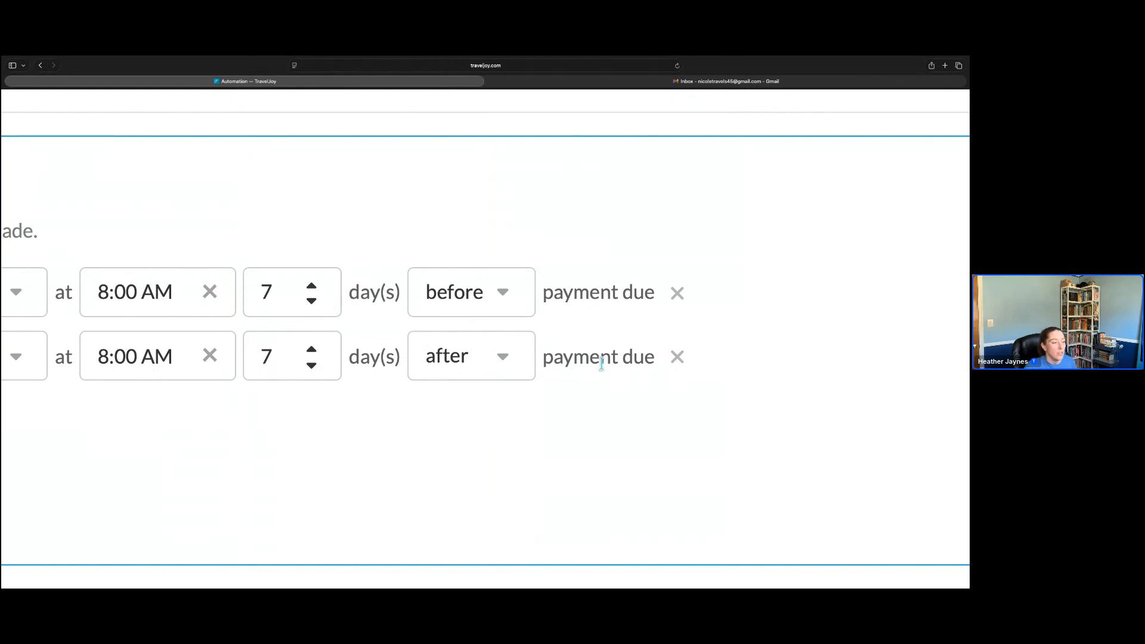
scroll(518, 377, left, 5)
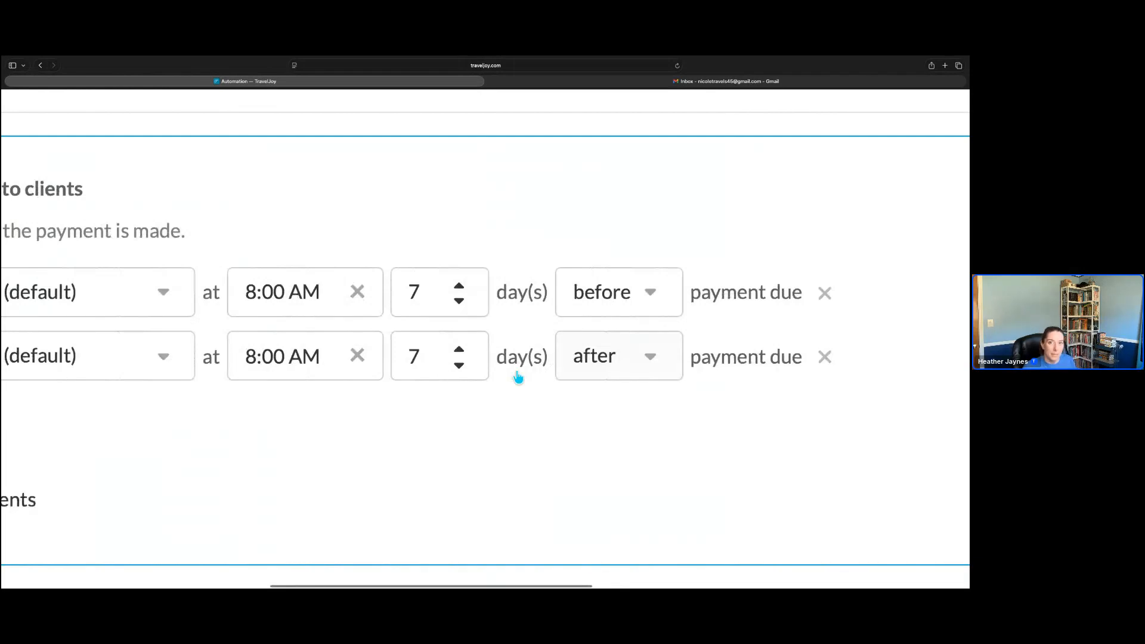
scroll(518, 377, left, 5)
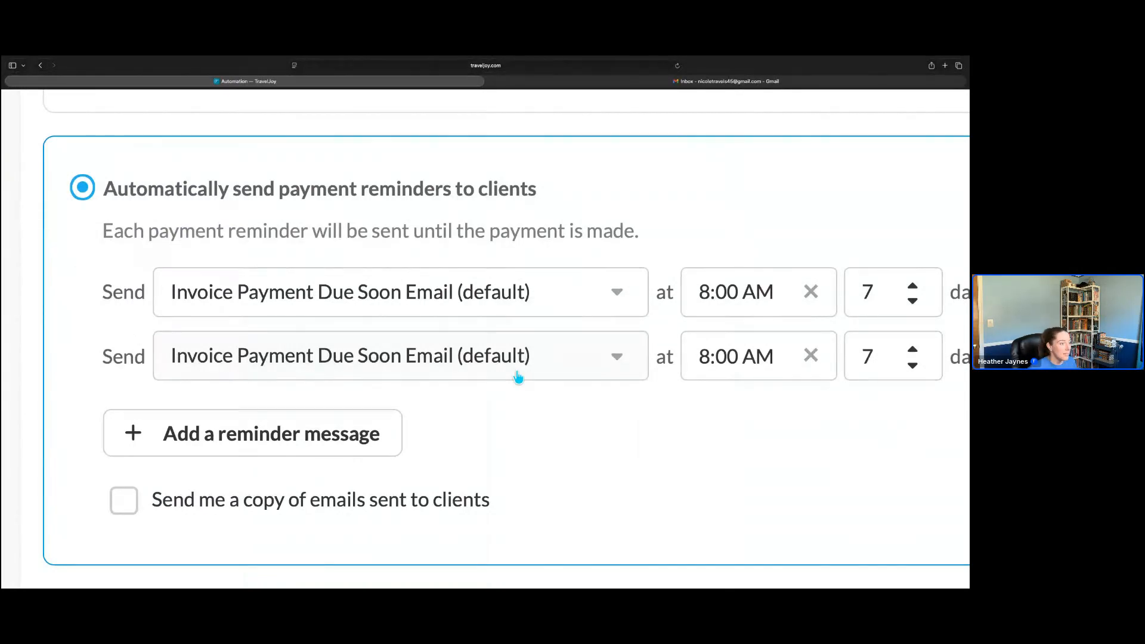
scroll(519, 378, up, 1)
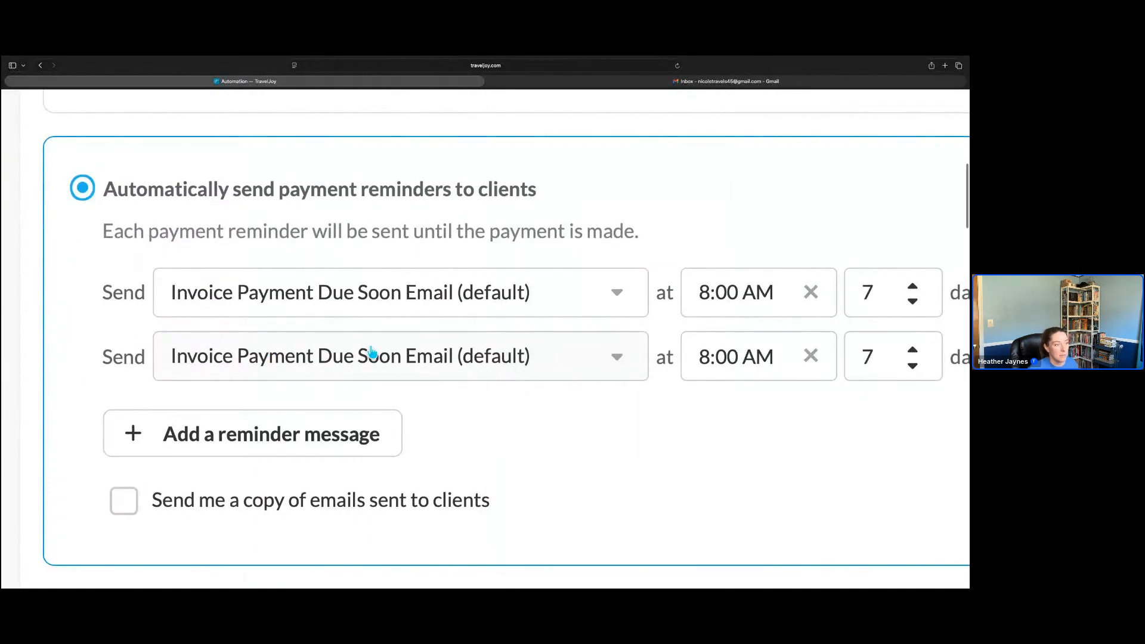
scroll(578, 364, right, 5)
scroll(580, 364, right, 3)
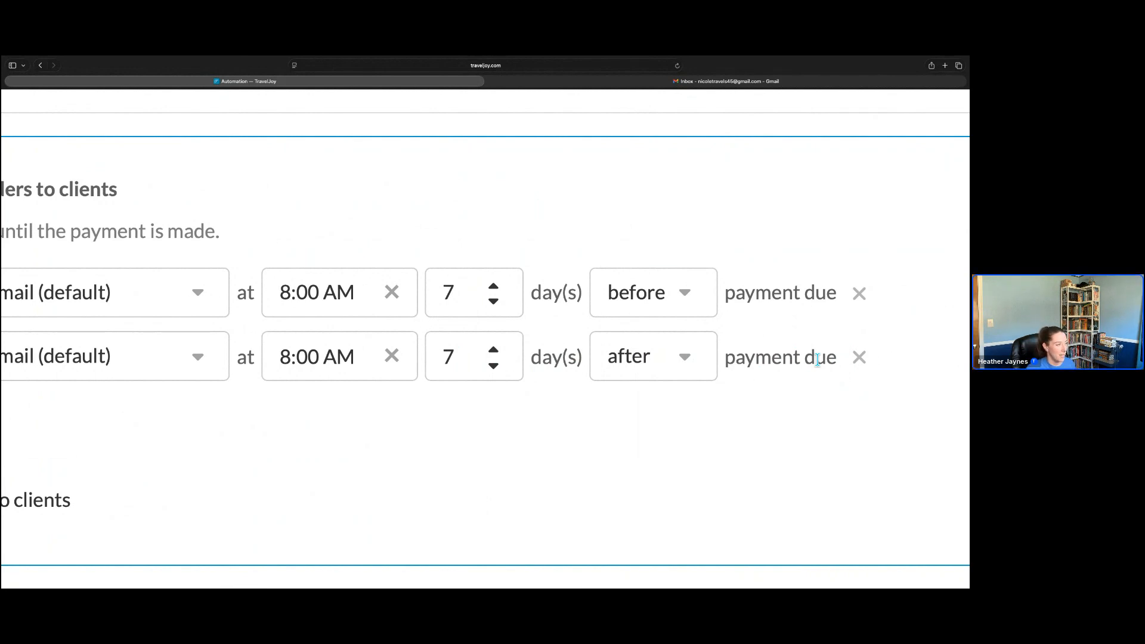
Examine the client follow-up rules for unviewed proposals and unsubmitted forms, comparing them with the payment reminder settings.
scroll(818, 360, down, 5)
scroll(701, 347, down, 3)
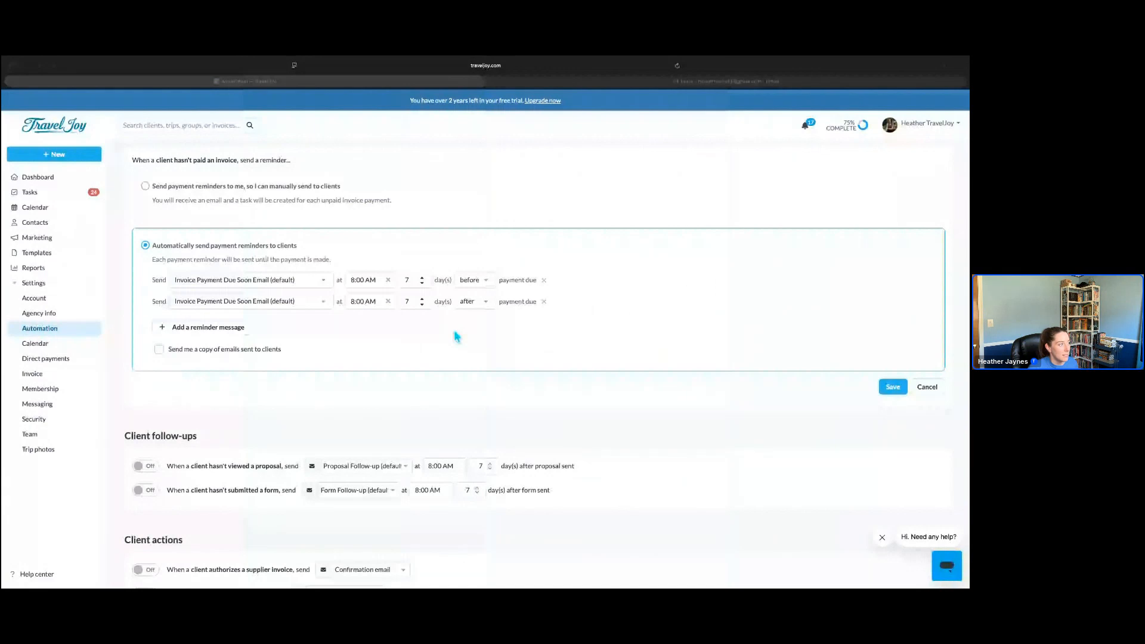
scroll(457, 337, down, 2)
drag(126, 296, 204, 299)
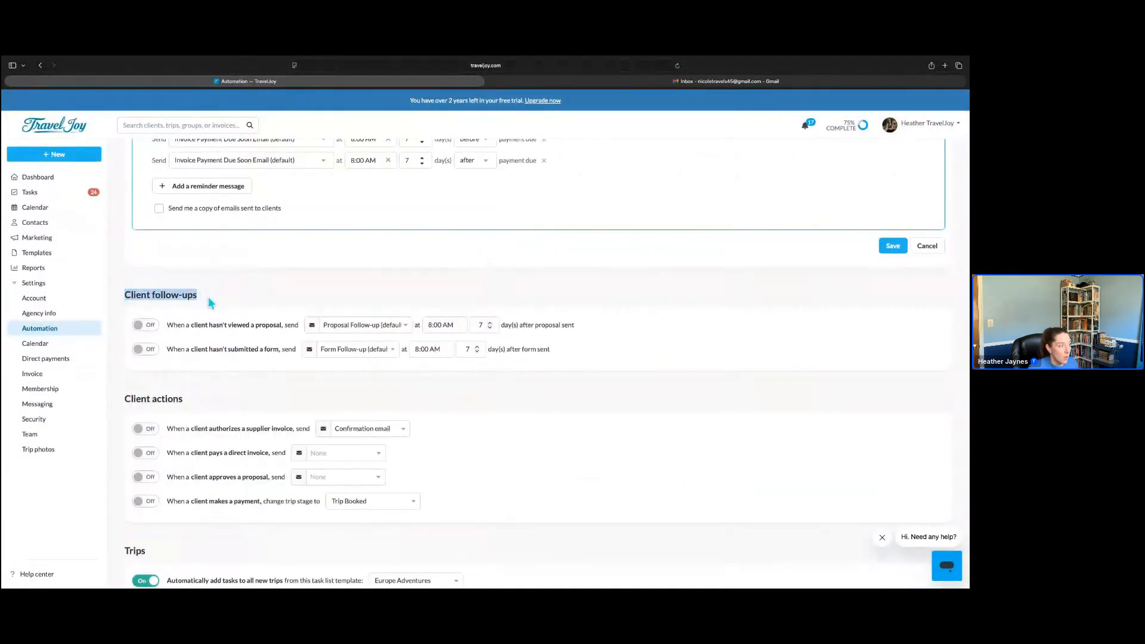
click(211, 303)
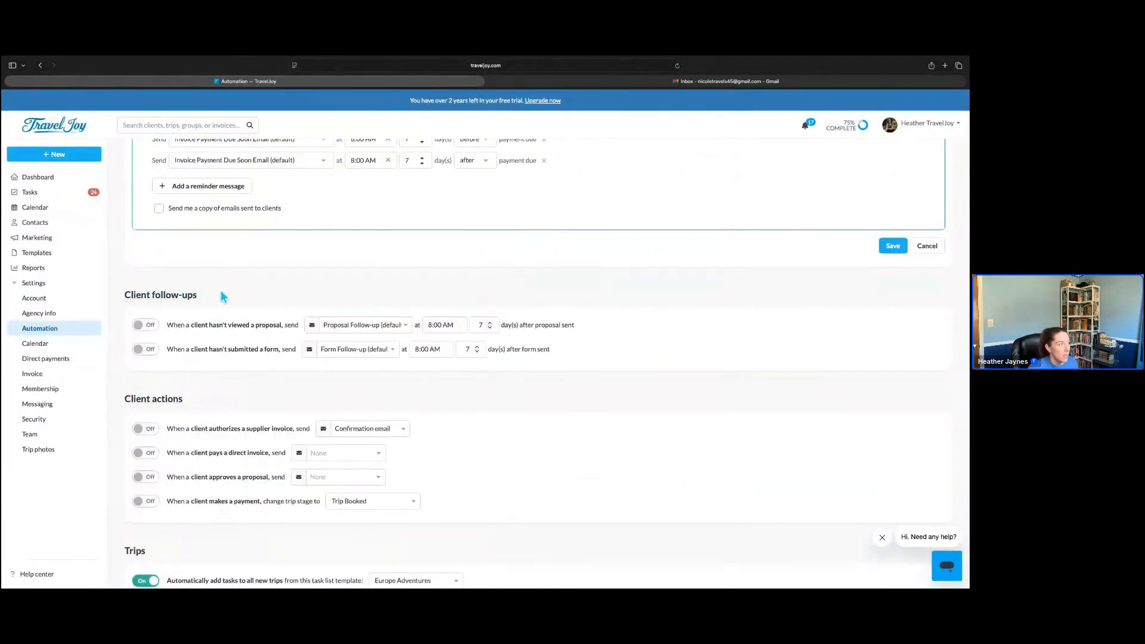
drag(192, 351, 199, 360)
click(200, 361)
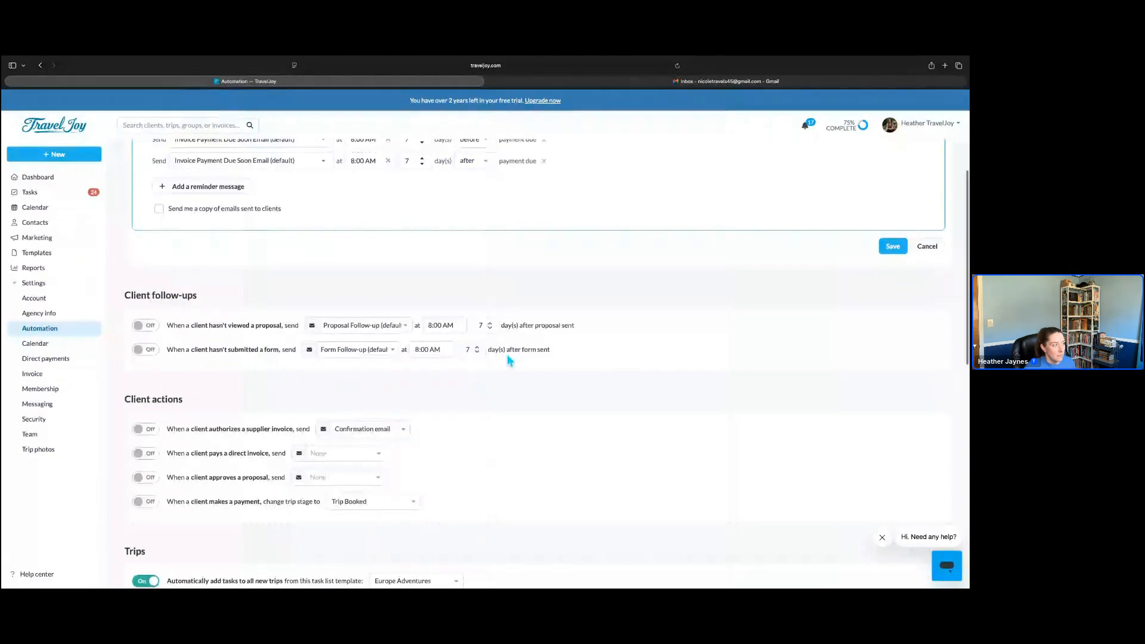
scroll(507, 354, up, 3)
scroll(508, 355, up, 2)
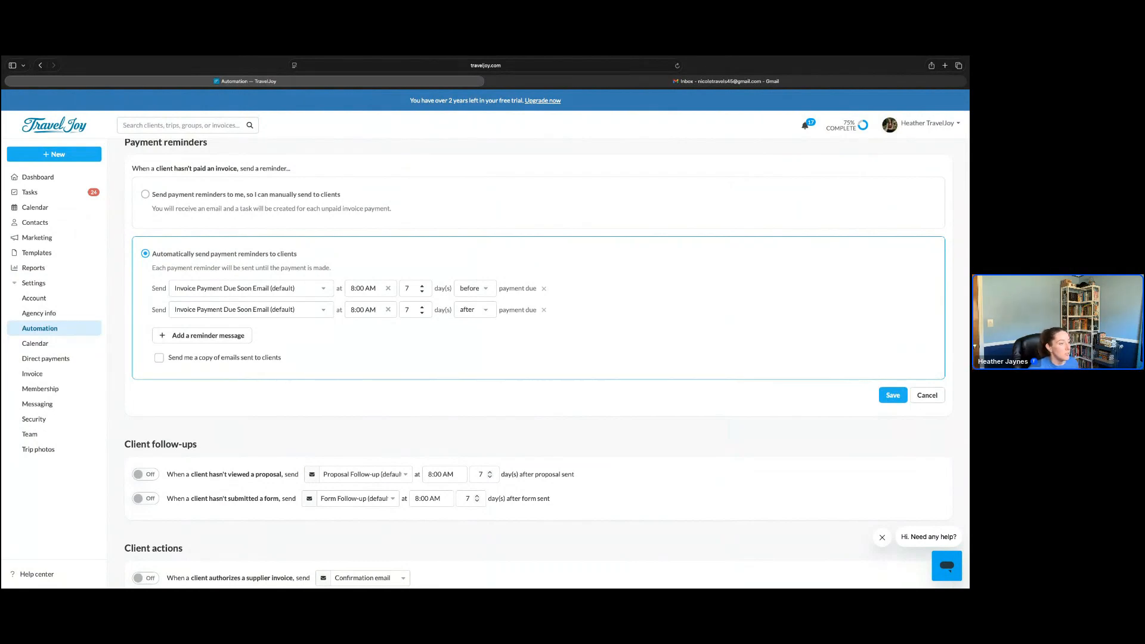
Turn off automatically adding tasks to all new trips from the Europe Adventures task list template.
scroll(358, 396, down, 10)
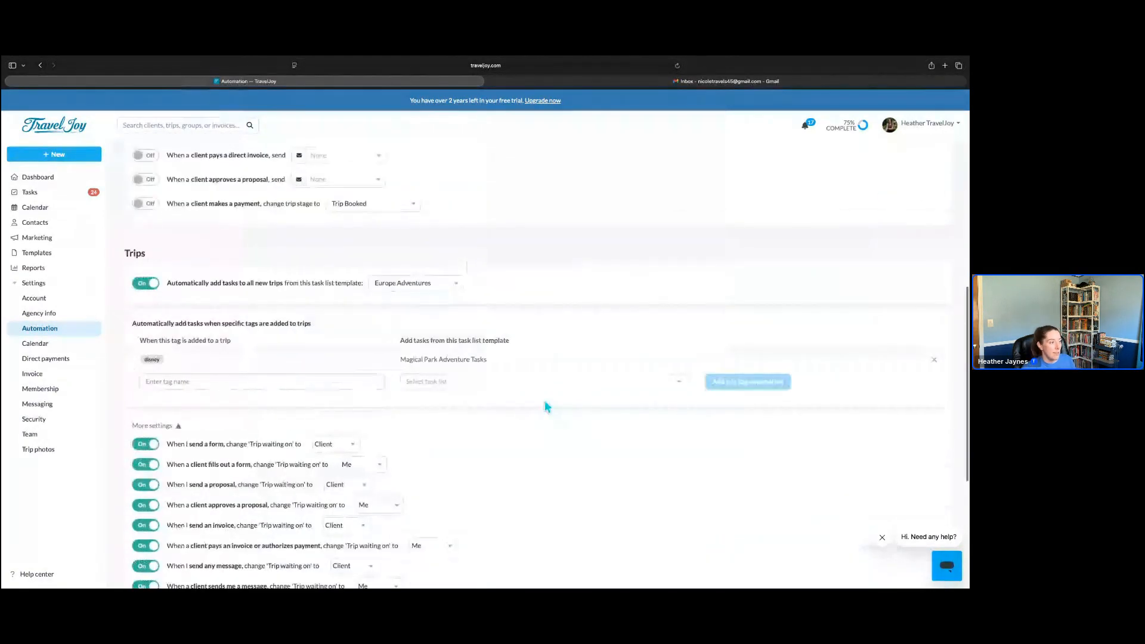
scroll(546, 405, up, 5)
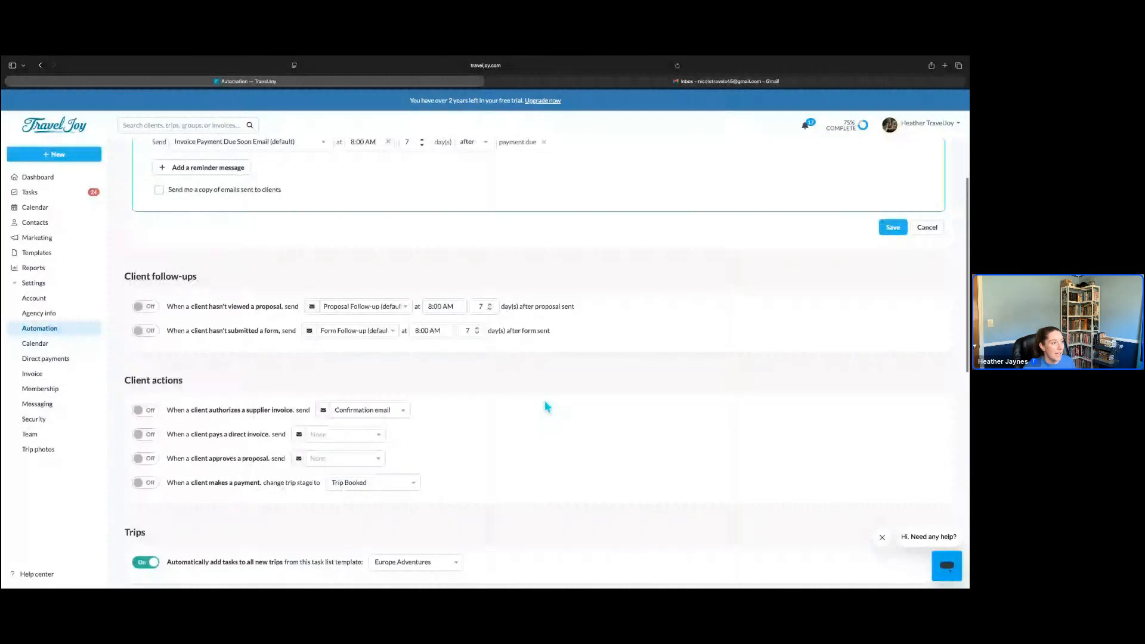
scroll(546, 407, down, 5)
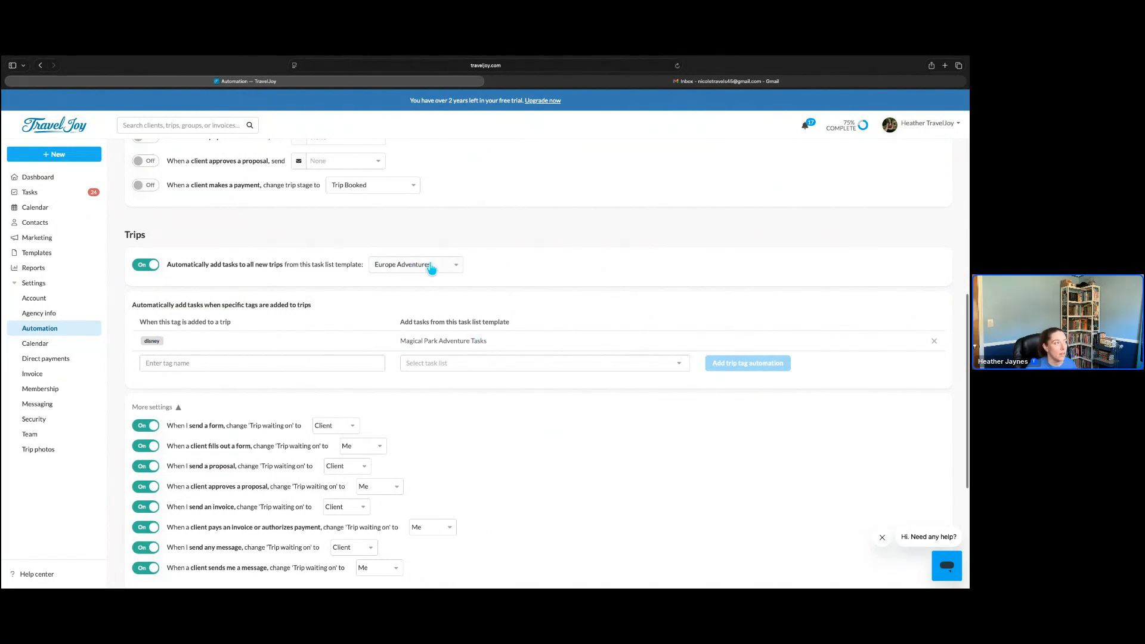
click(143, 265)
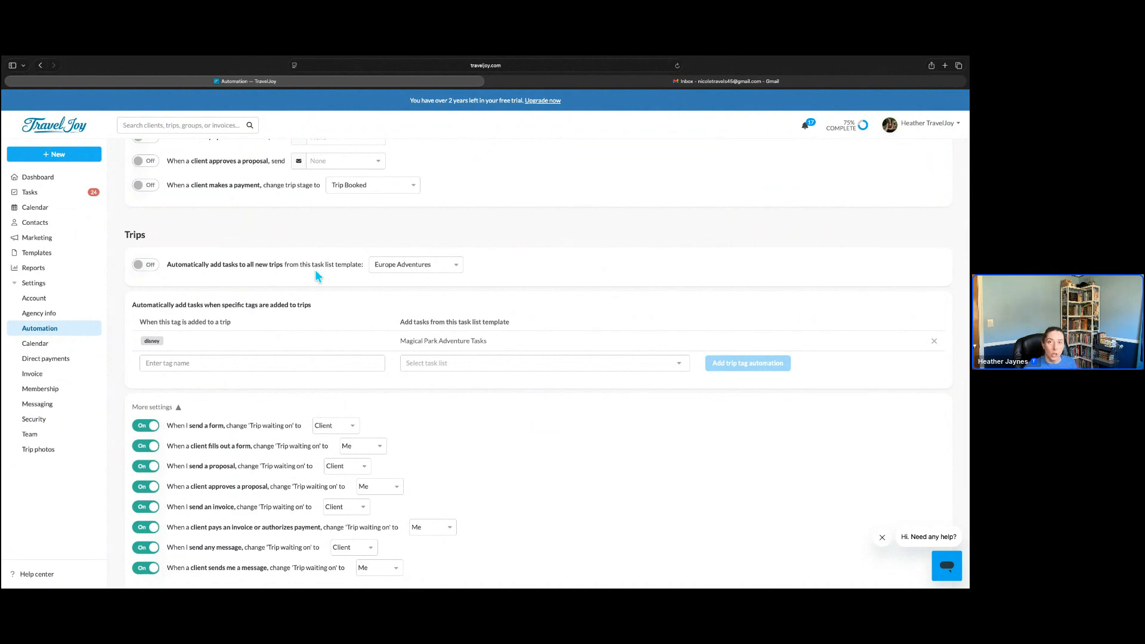
Open the Form Follow-up (default) email template to review its subject and message body, and return to the automation settings.
scroll(369, 346, up, 5)
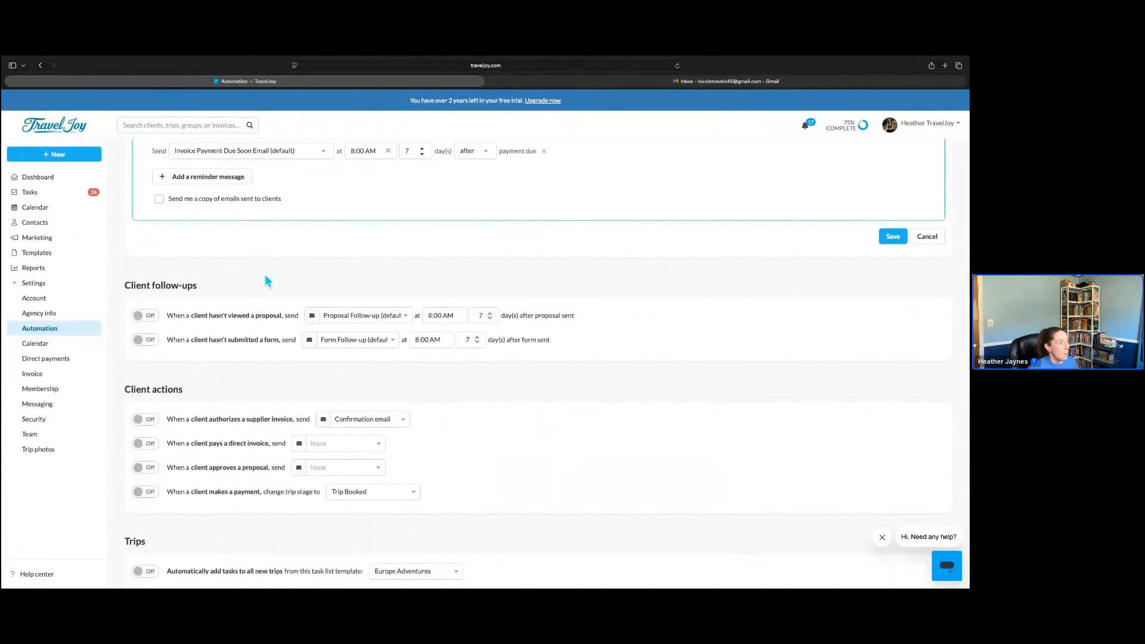
click(38, 255)
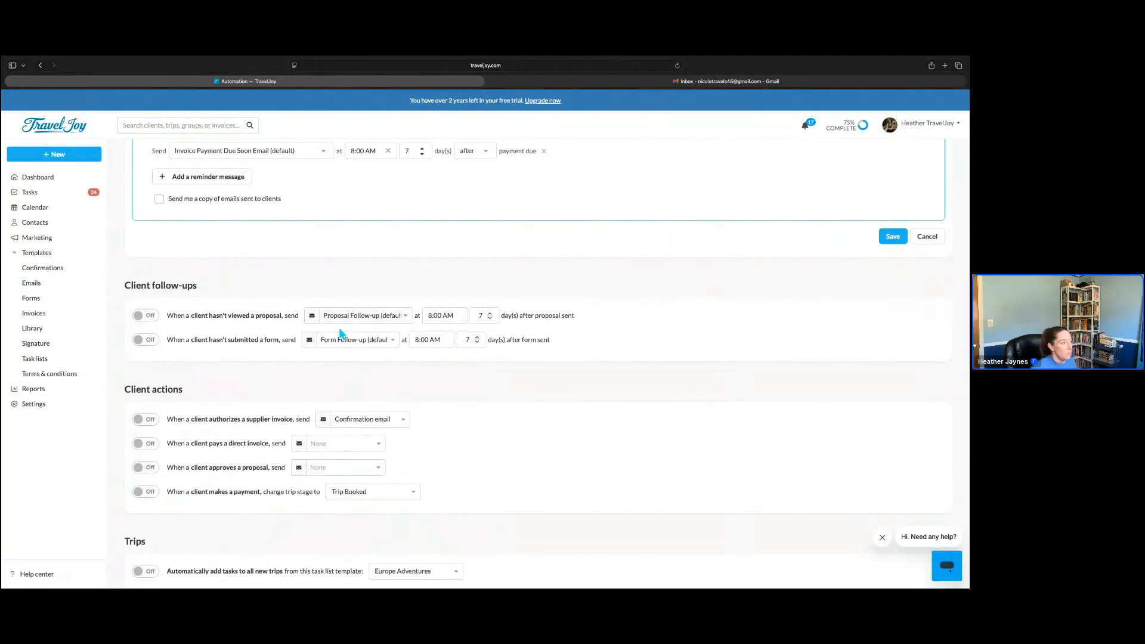
click(64, 288)
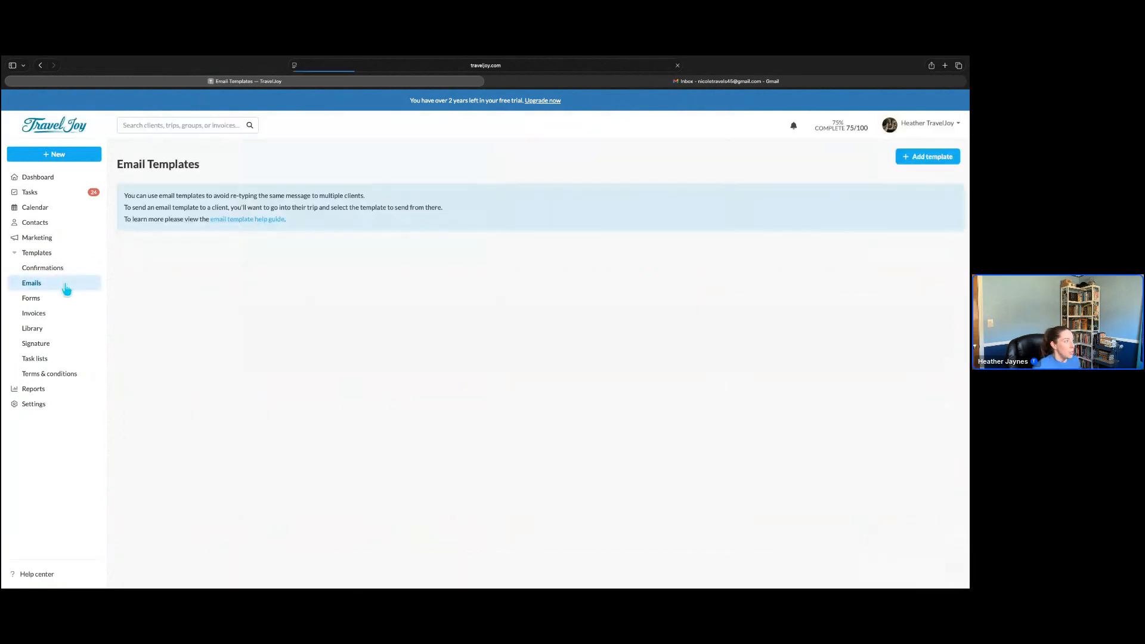
scroll(286, 333, down, 3)
scroll(285, 333, down, 2)
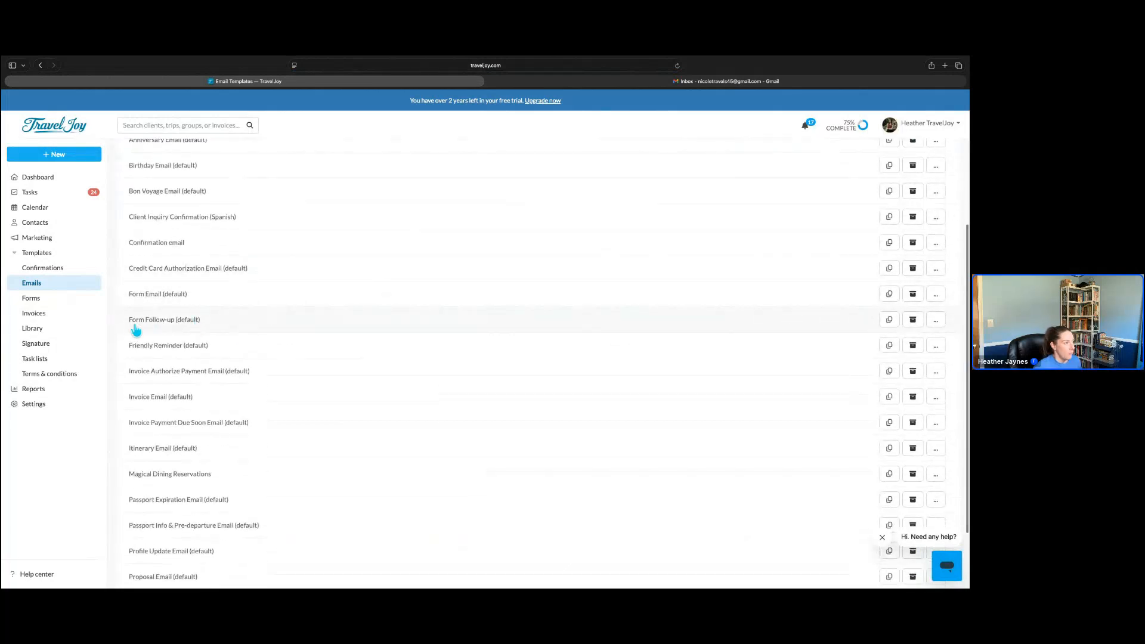
click(244, 322)
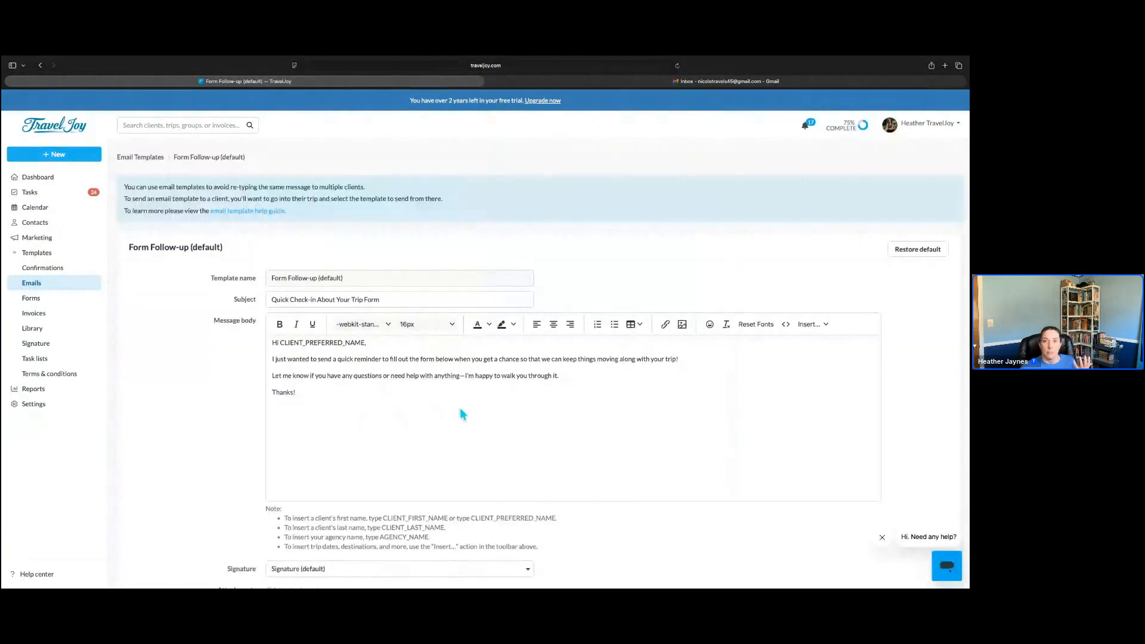
scroll(307, 395, down, 1)
click(306, 395)
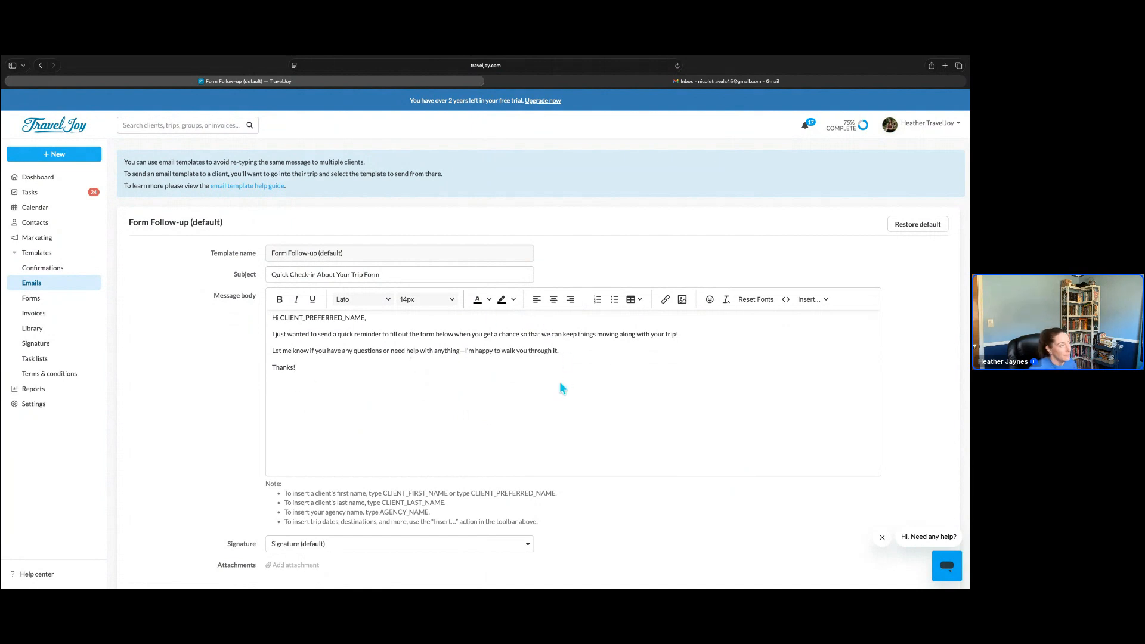
click(42, 404)
click(49, 329)
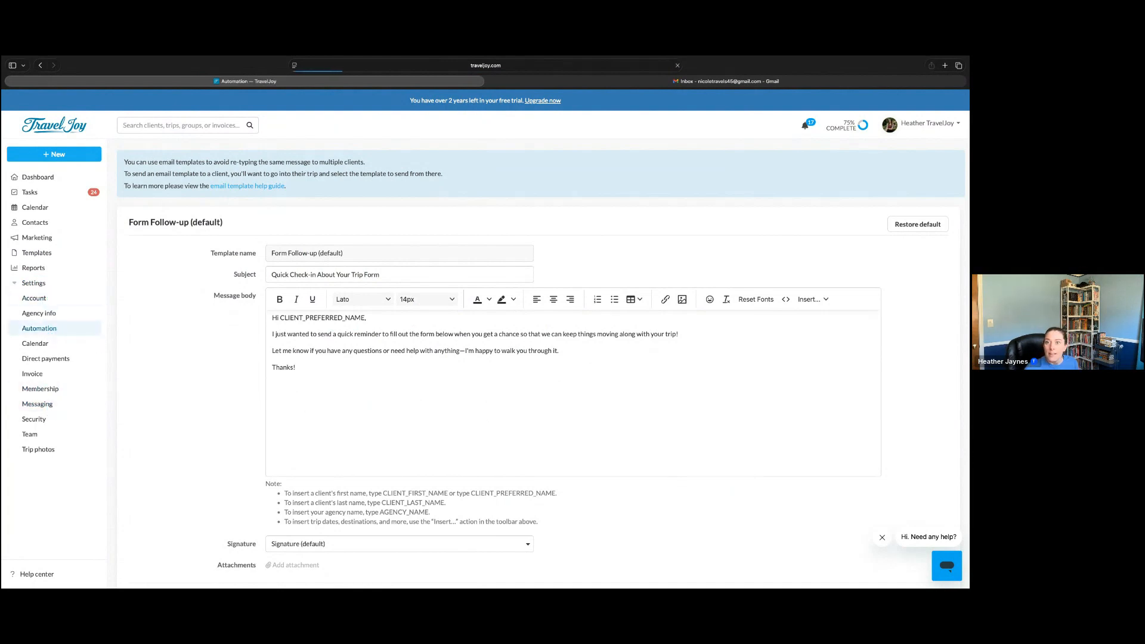